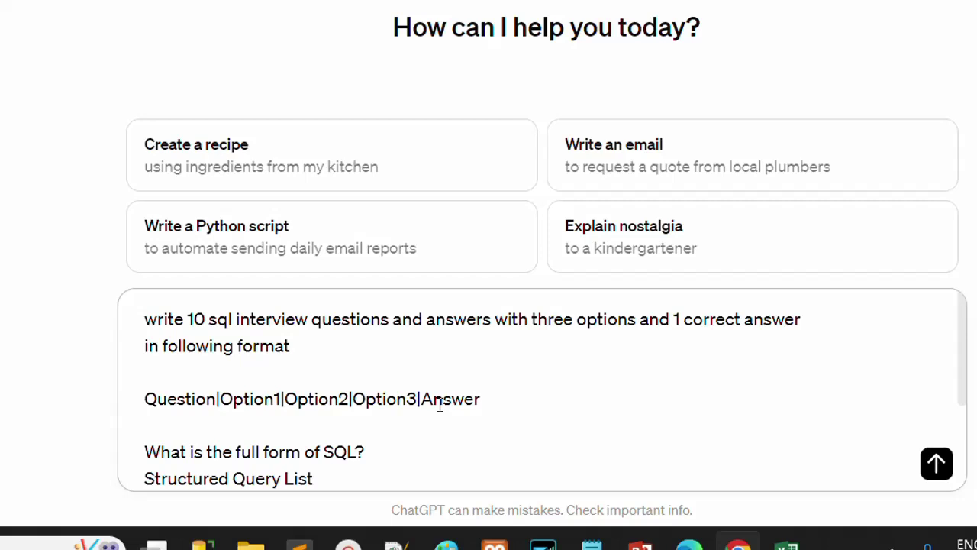
# Review and submit the prompt for 10 SQL interview questions in table format, with three options and one correct answer each.
pyautogui.scroll(-2, 440, 406)
pyautogui.scroll(2, 441, 403)
pyautogui.scroll(-1, 442, 403)
pyautogui.scroll(-1, 446, 404)
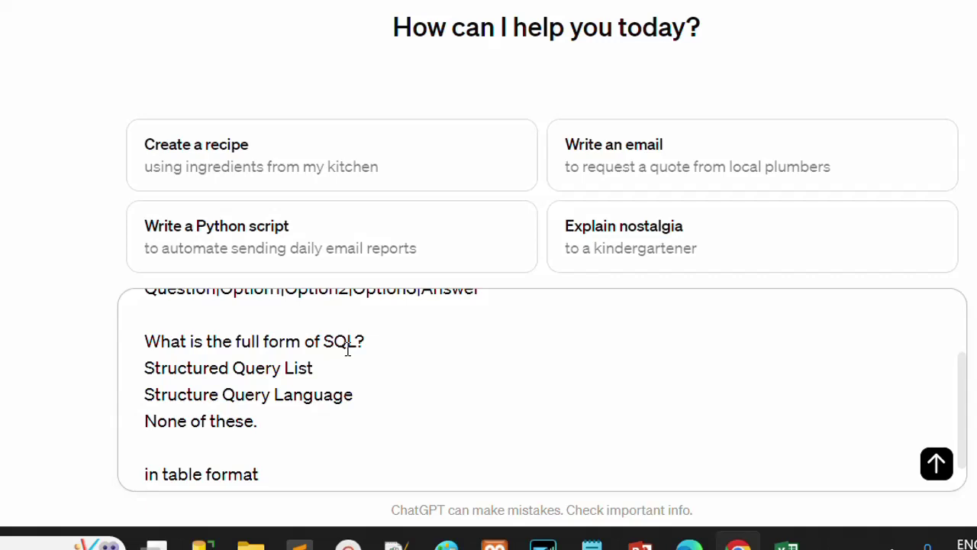
pyautogui.scroll(-1, 404, 375)
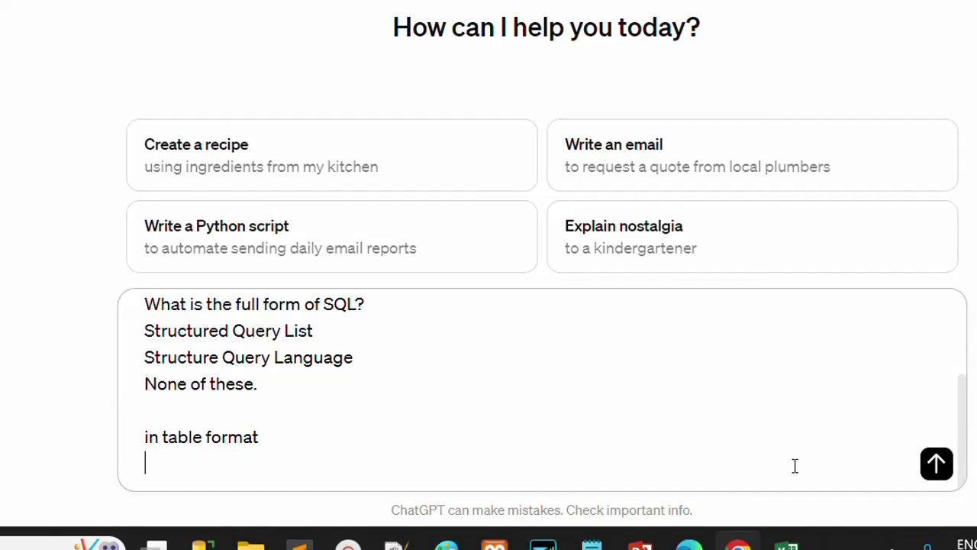
pyautogui.click(938, 465)
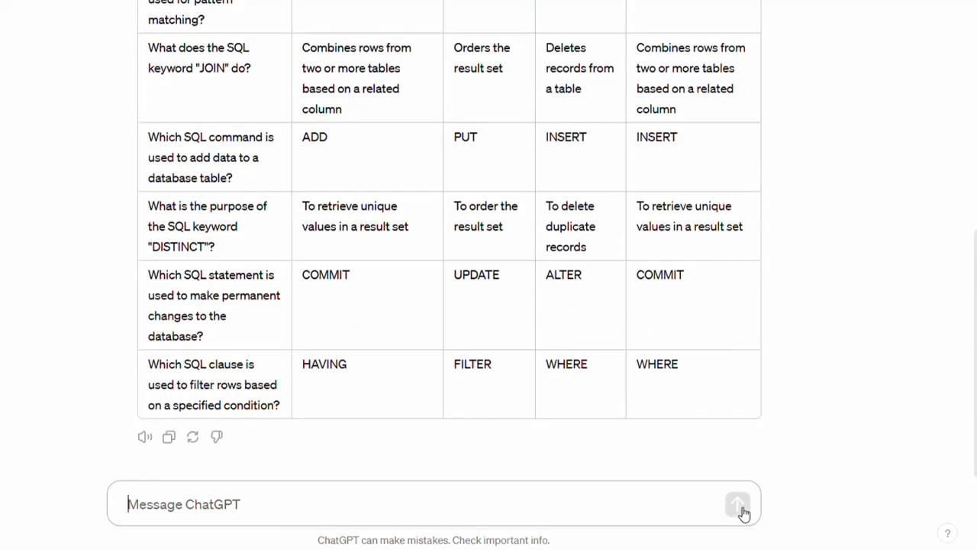
# Copy the entire generated SQL question table, from the Question header through the last answer.
pyautogui.scroll(3, 652, 340)
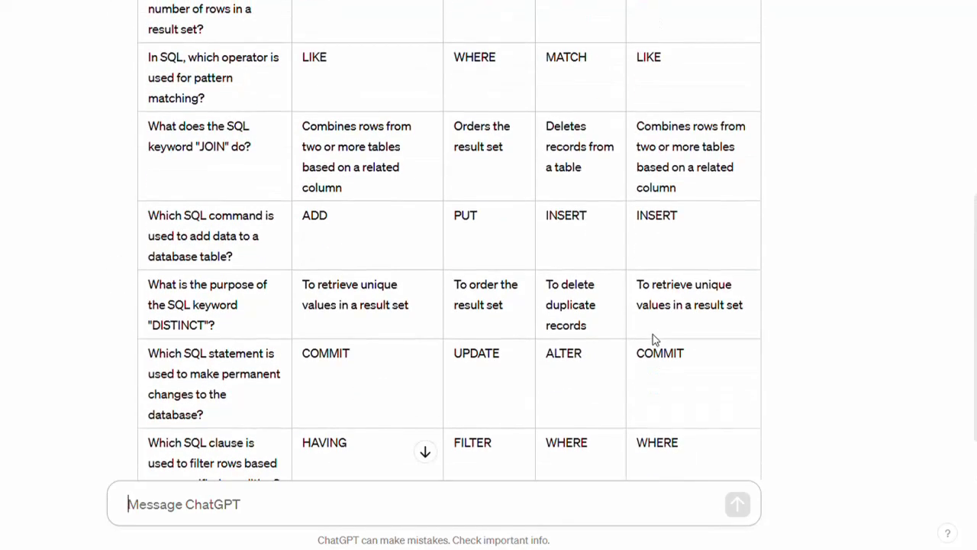
pyautogui.scroll(3, 653, 340)
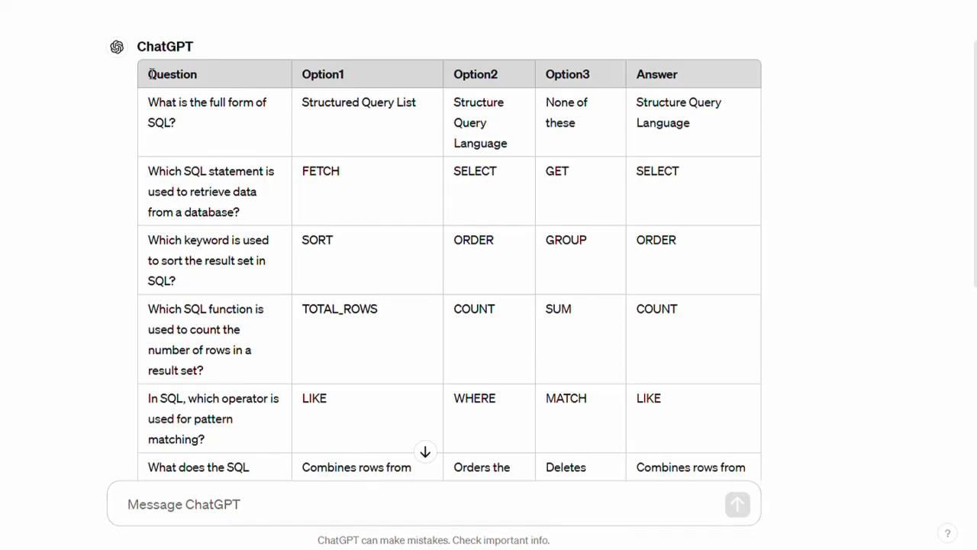
pyautogui.moveTo(150, 74); pyautogui.dragTo(469, 301)
pyautogui.scroll(-2, 472, 299)
pyautogui.scroll(-2, 471, 299)
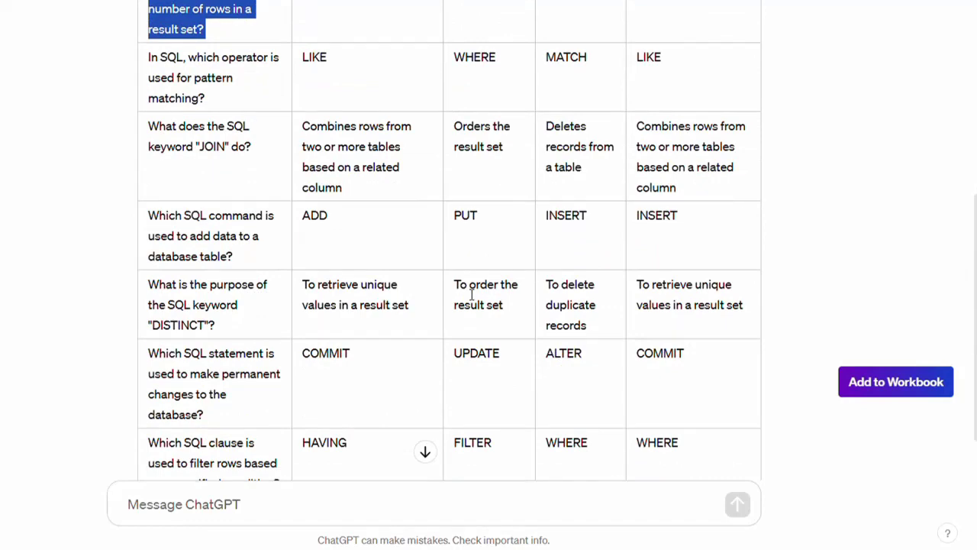
pyautogui.scroll(-1, 469, 301)
pyautogui.moveTo(472, 296); pyautogui.dragTo(685, 359)
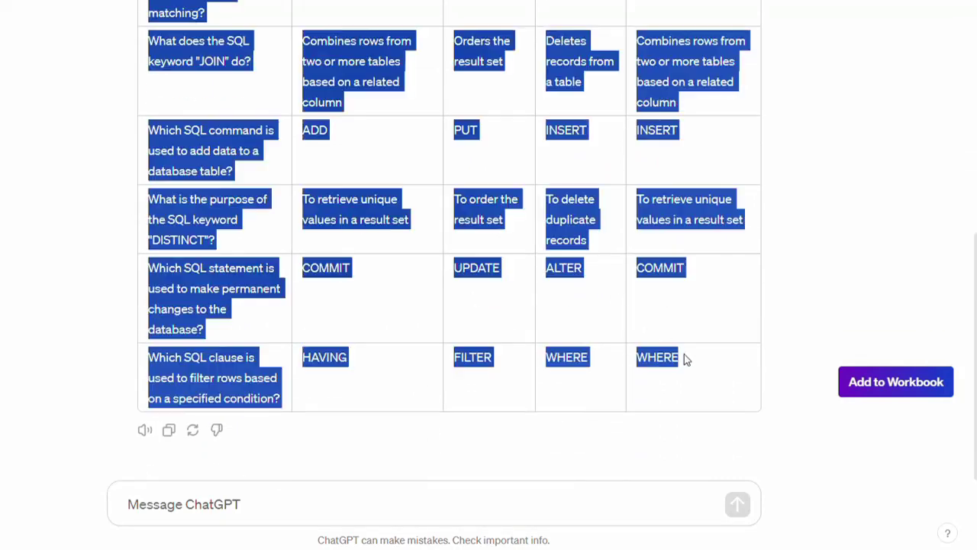
pyautogui.rightClick(347, 220)
pyautogui.click(384, 236)
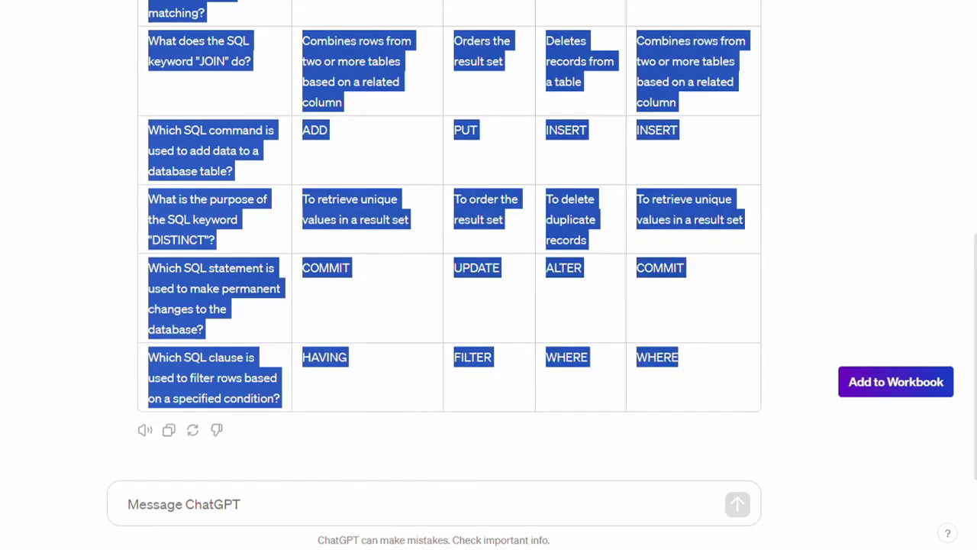
# Switch to Excel and paste the copied question table into Sheet1 of plenet.xlsx, starting at cell A1.
pyautogui.click(621, 480)
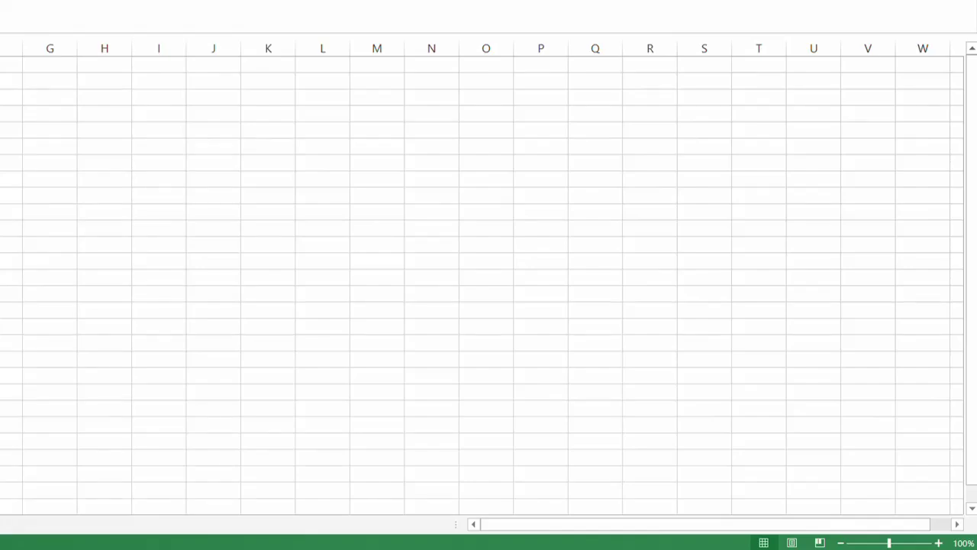
pyautogui.rightClick(38, 164)
pyautogui.click(80, 227)
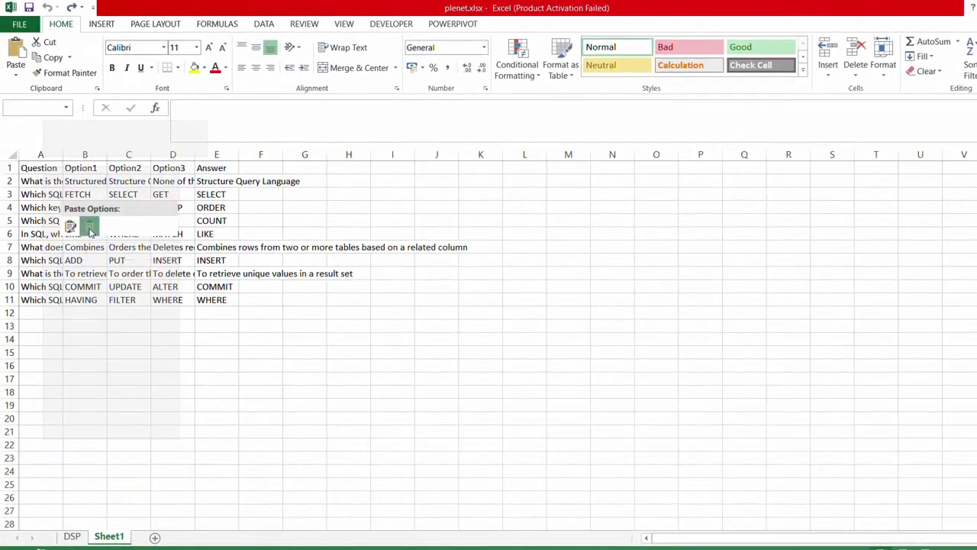
# Widen the Question and Option3 columns so more of their text fits.
pyautogui.click(328, 344)
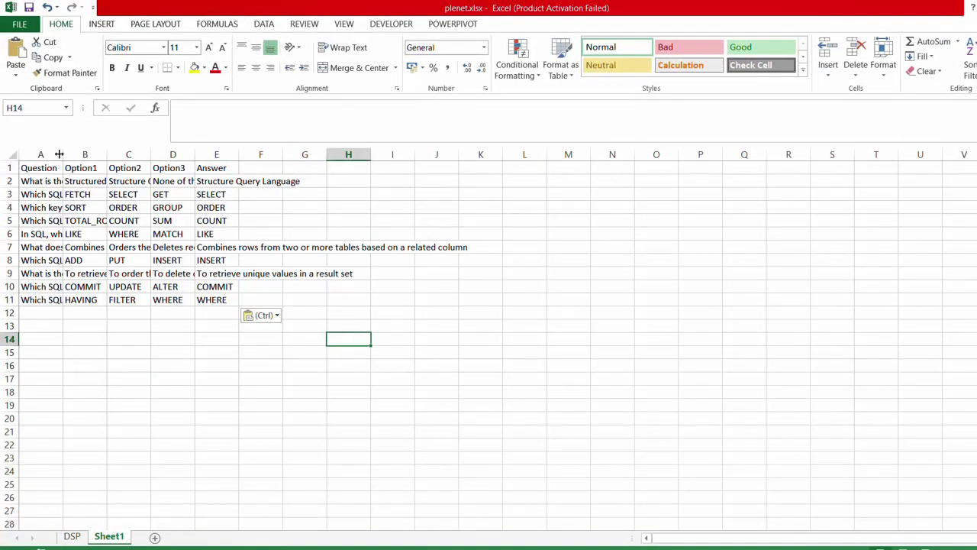
pyautogui.moveTo(59, 155); pyautogui.dragTo(265, 157)
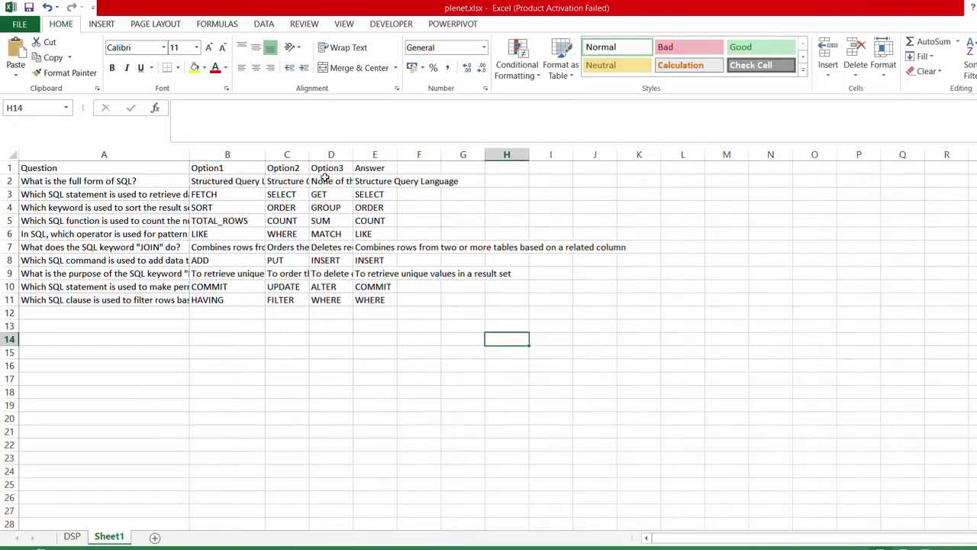
pyautogui.moveTo(352, 155); pyautogui.dragTo(443, 155)
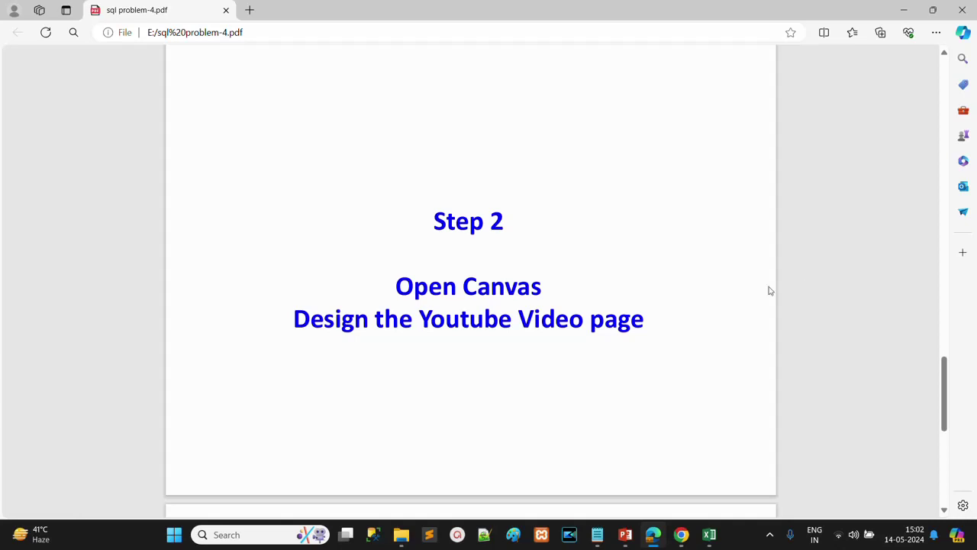
# Switch to Chrome and open the Canva home page in a new tab from the Pending bookmarks.
pyautogui.click(684, 538)
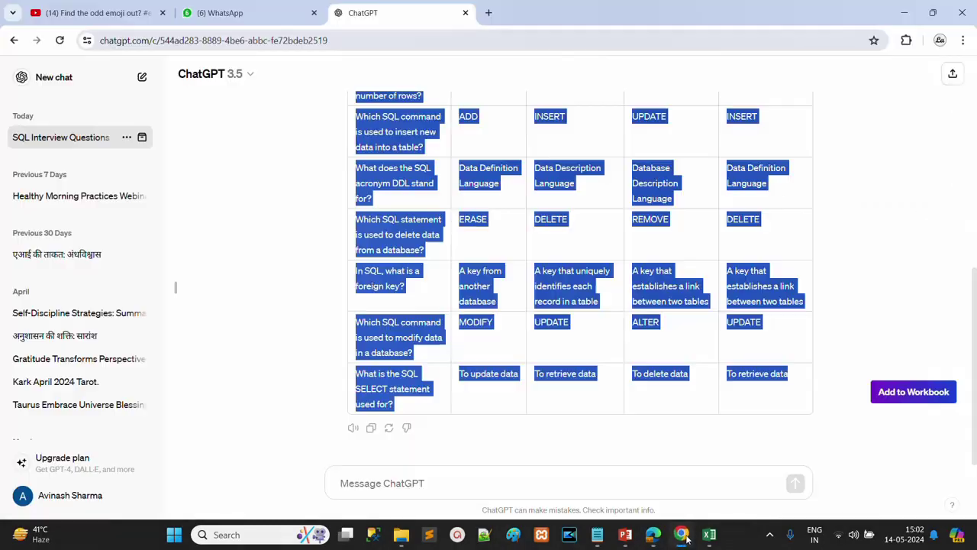
pyautogui.click(489, 13)
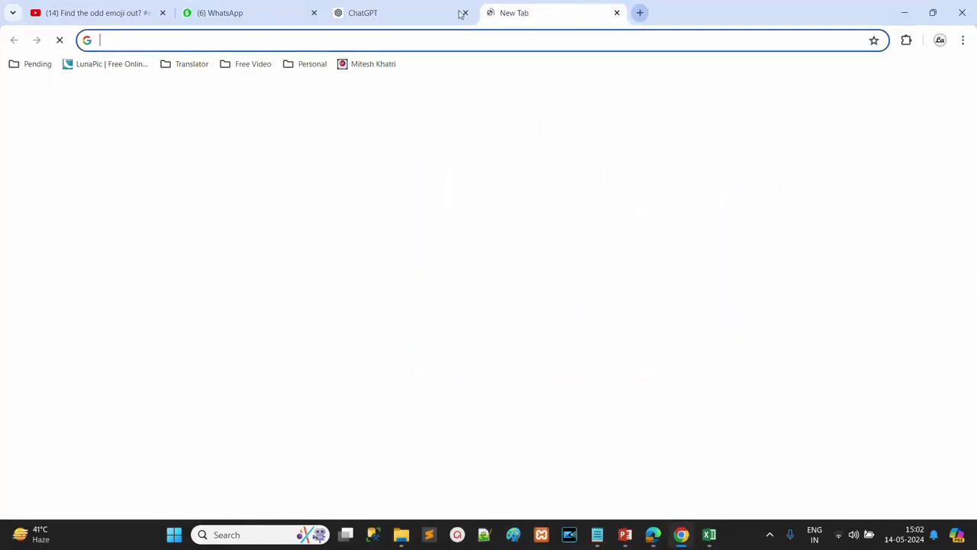
pyautogui.click(36, 66)
pyautogui.click(38, 87)
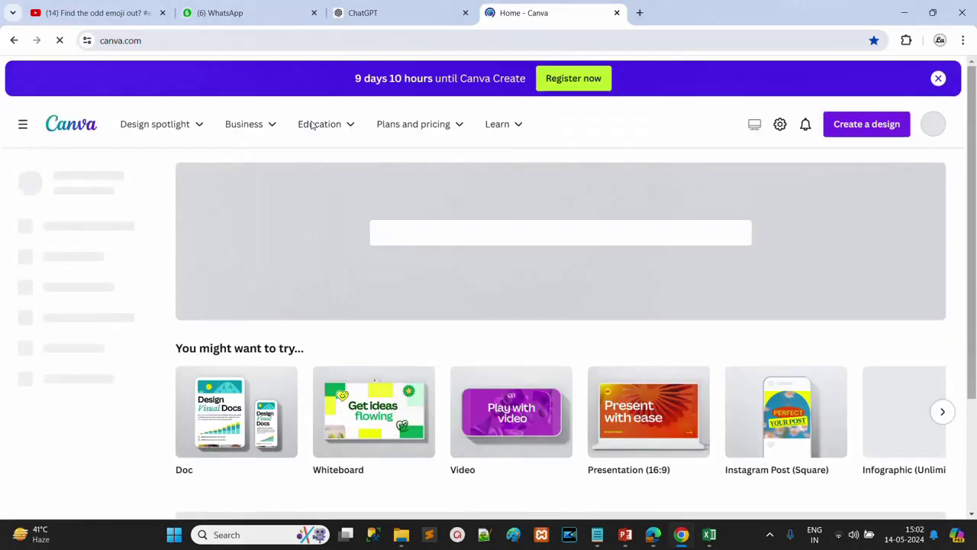
# Search the design types for "youtube video" and create a blank 1920 × 1080 px YouTube Video design.
pyautogui.moveTo(312, 124)
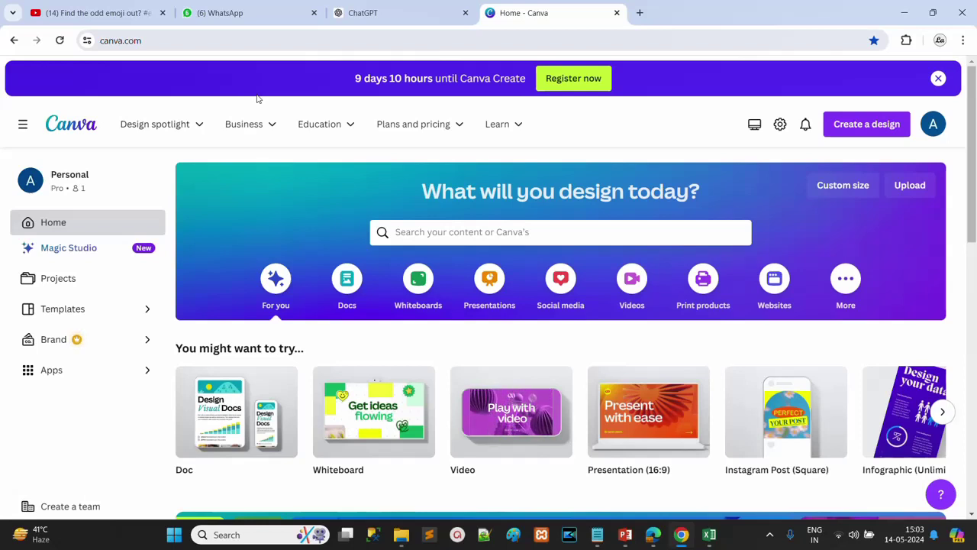
pyautogui.click(856, 126)
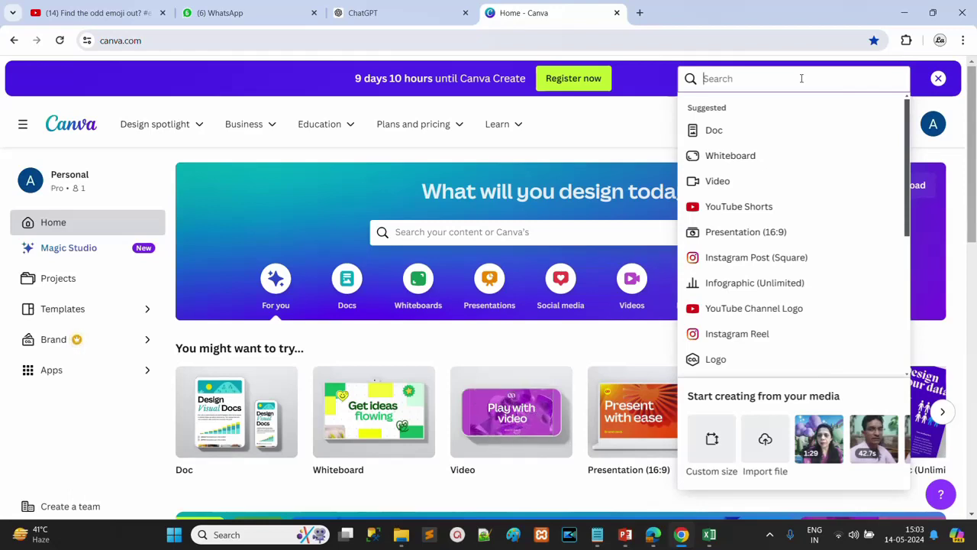
pyautogui.write('youtu')
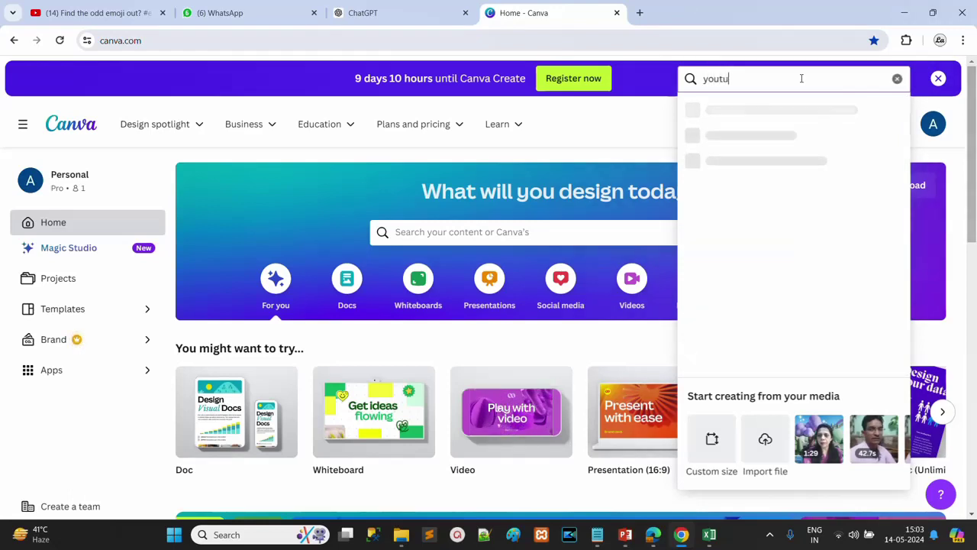
pyautogui.write('be v')
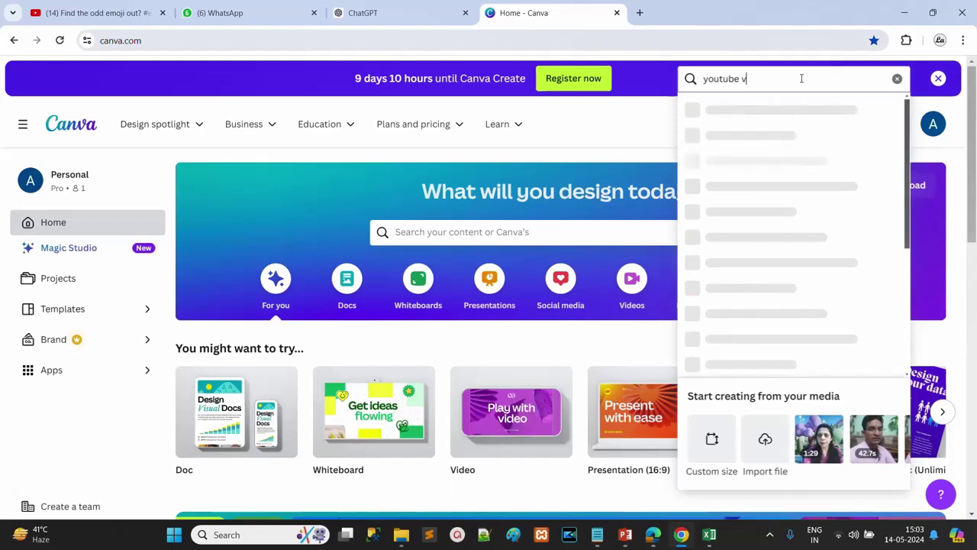
pyautogui.write('ideo')
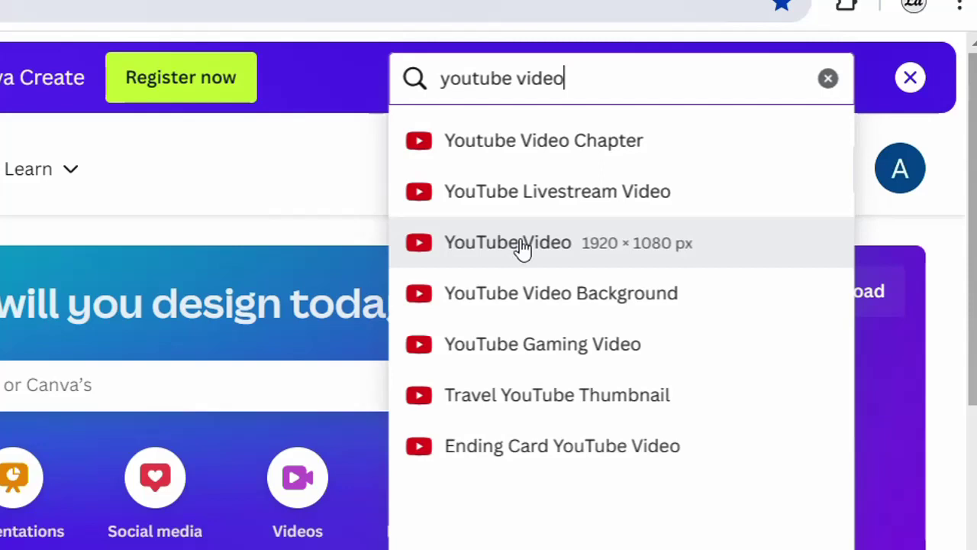
pyautogui.click(518, 246)
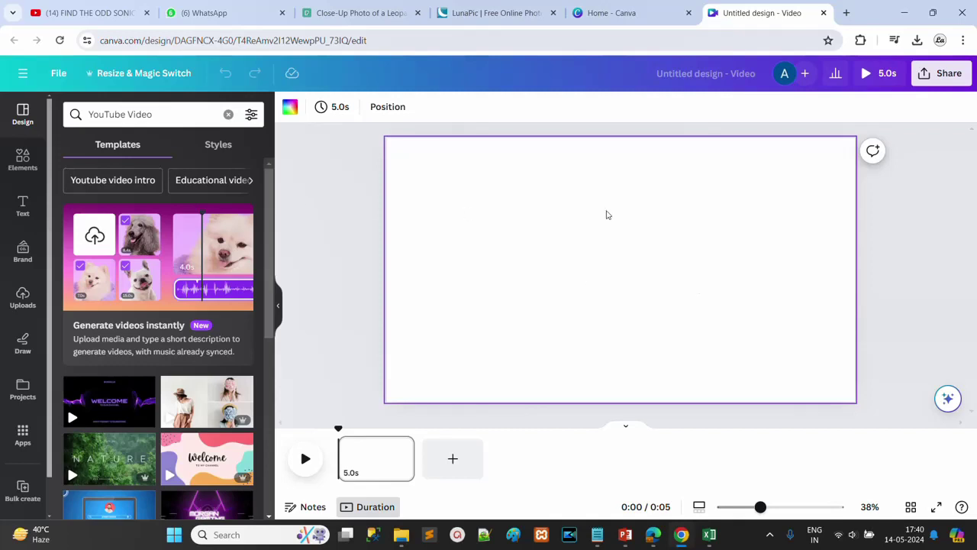
# Search the design elements for "line background".
pyautogui.click(22, 160)
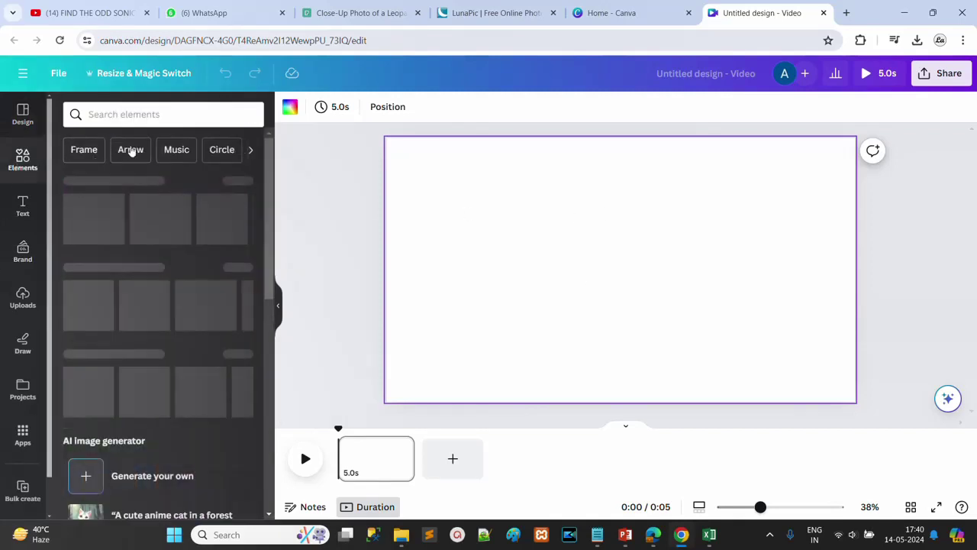
pyautogui.click(135, 112)
pyautogui.write('li')
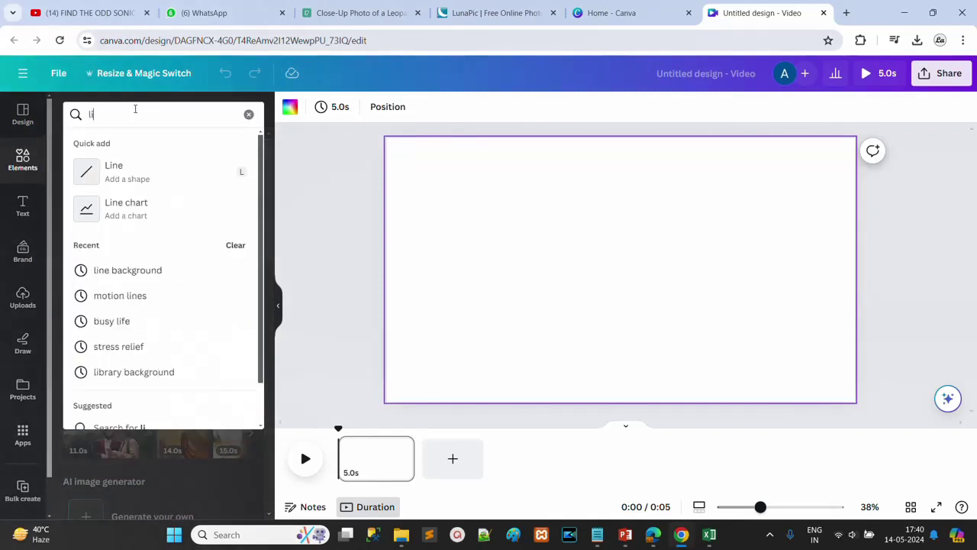
pyautogui.write('ne')
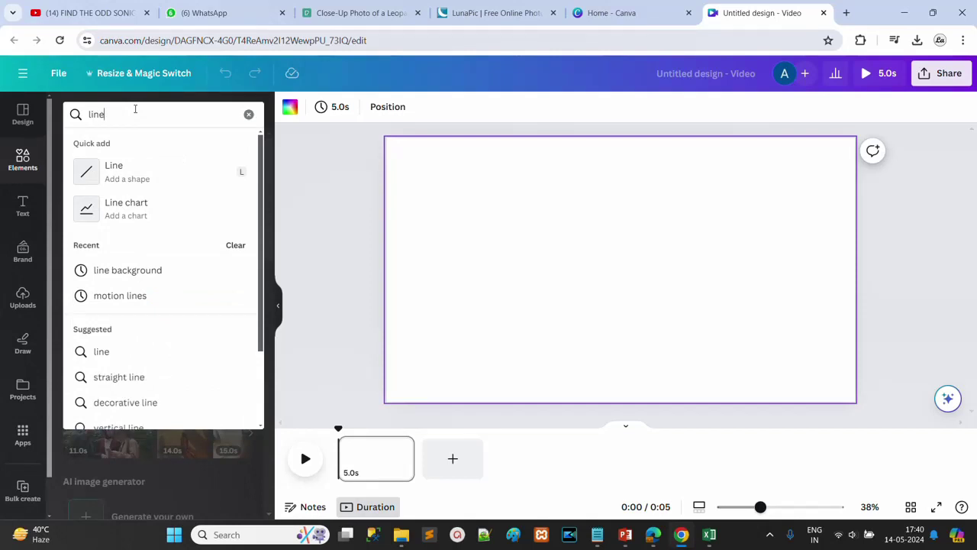
pyautogui.click(139, 273)
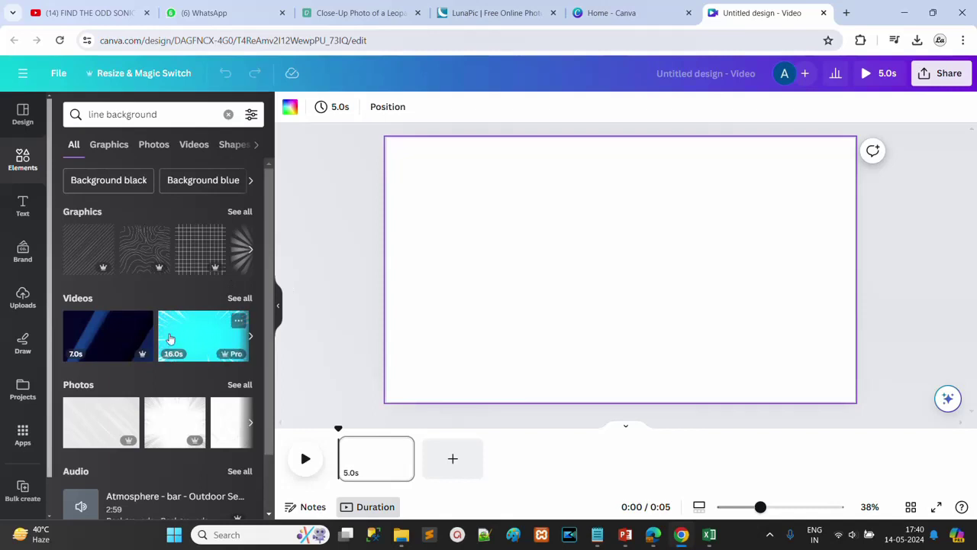
# Add the cyan 16-second line background video and enlarge it to cover the whole page.
pyautogui.scroll(-1, 170, 339)
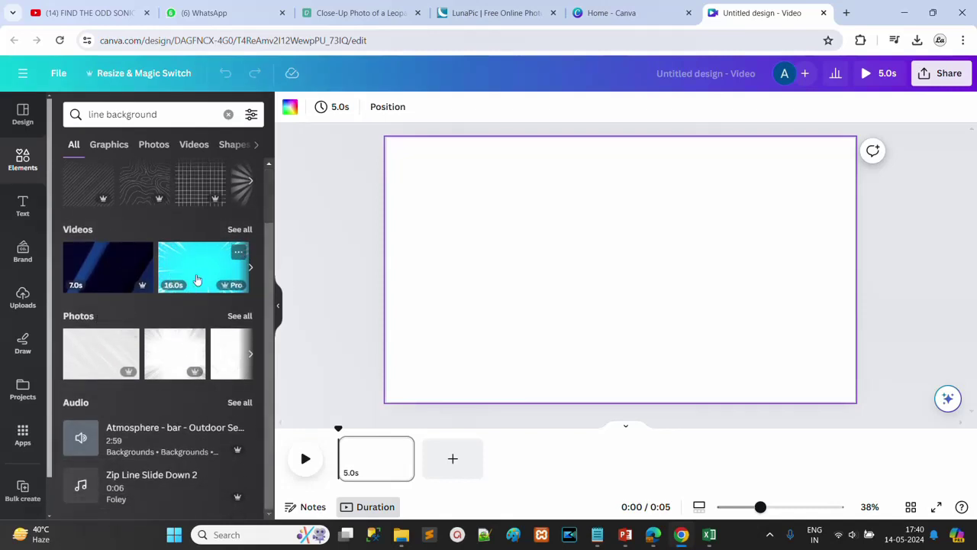
pyautogui.click(197, 280)
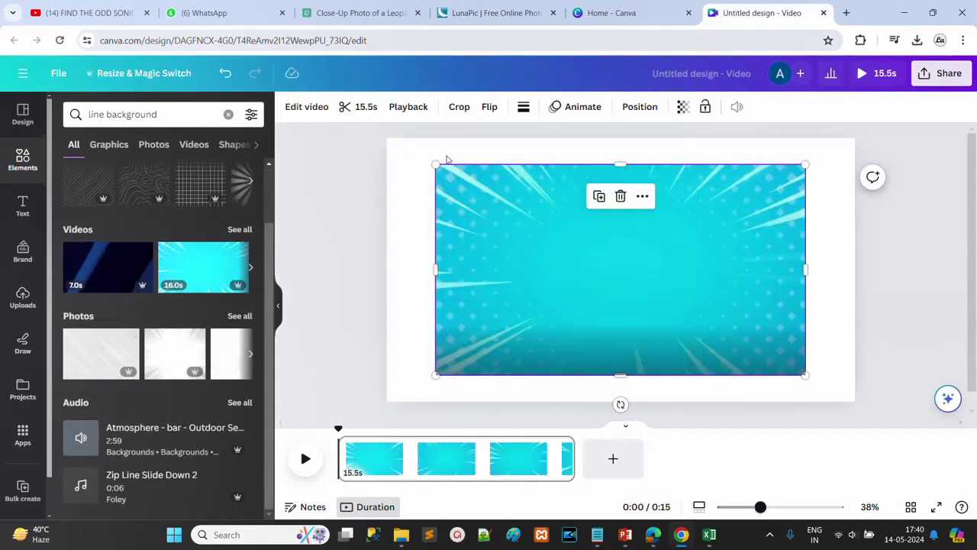
pyautogui.moveTo(435, 164); pyautogui.dragTo(384, 136)
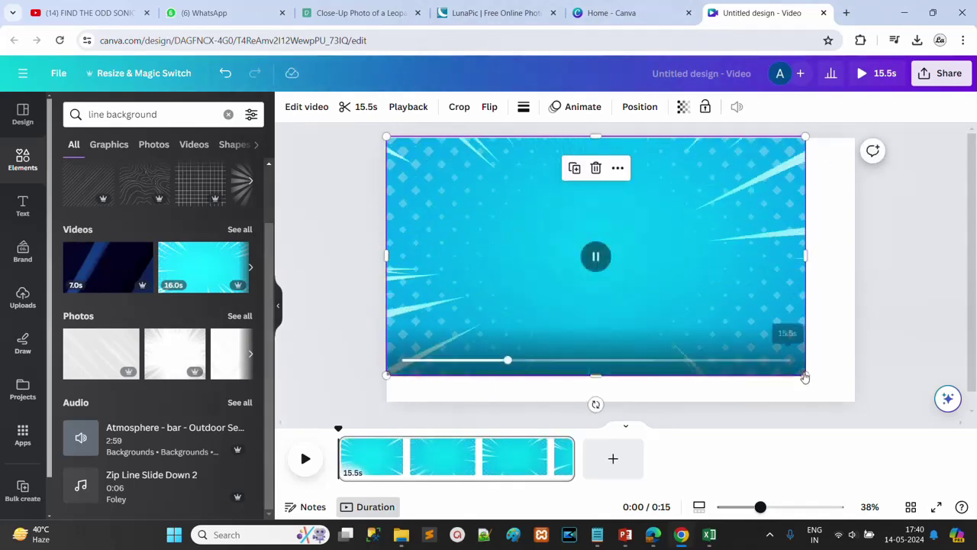
pyautogui.moveTo(805, 376); pyautogui.dragTo(850, 407)
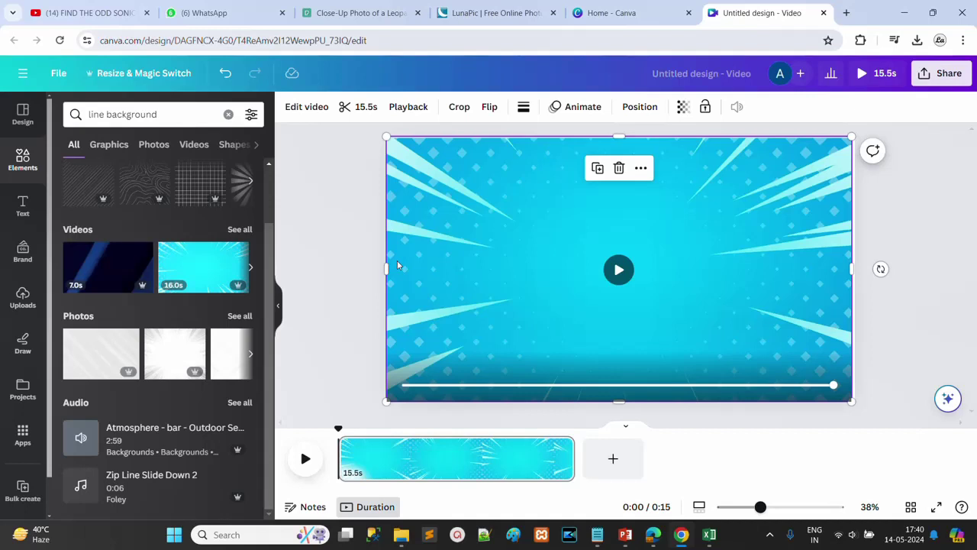
# Add a heading text box and move it to the upper middle of the page.
pyautogui.click(23, 206)
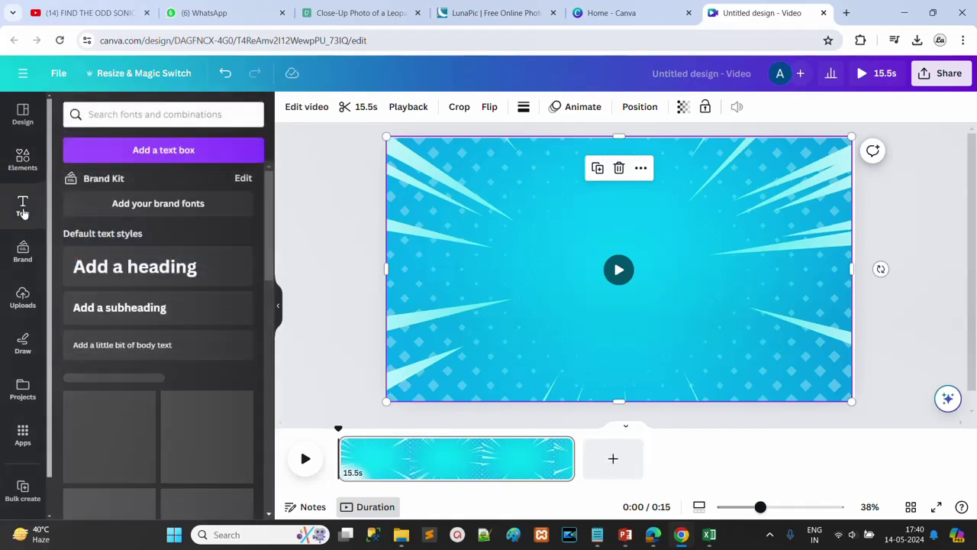
pyautogui.click(134, 267)
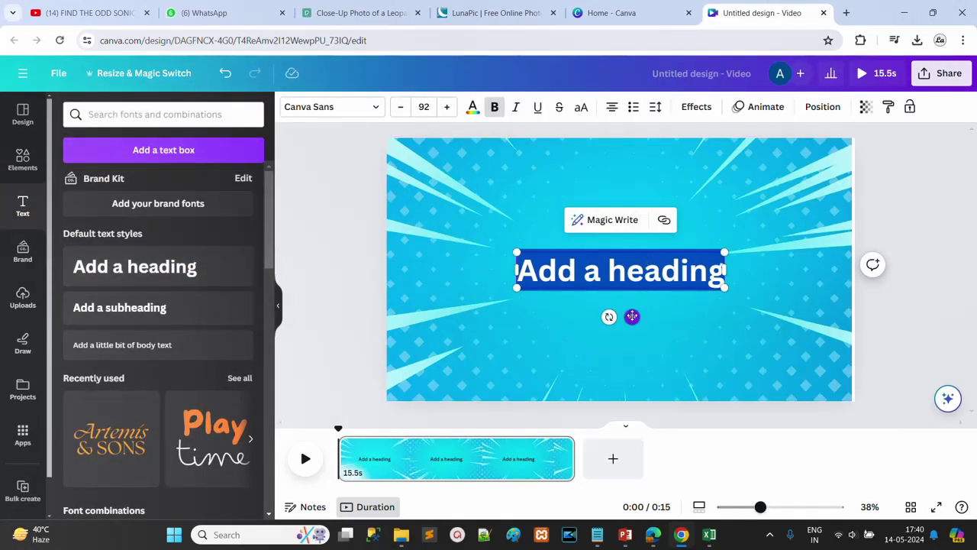
pyautogui.moveTo(632, 317); pyautogui.dragTo(620, 223)
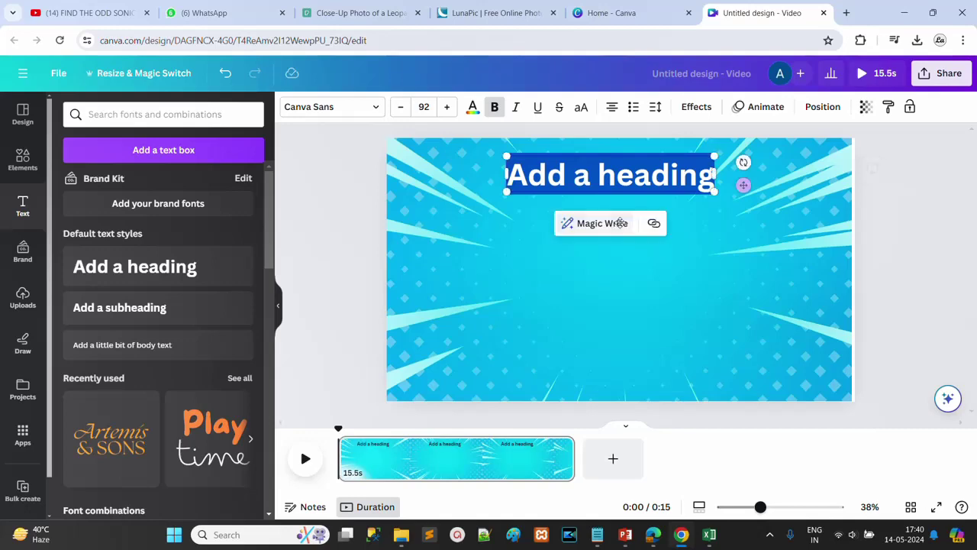
# Switch to the Excel workbook and copy the question text "What does SQL stand for?" from cell A2.
pyautogui.click(709, 534)
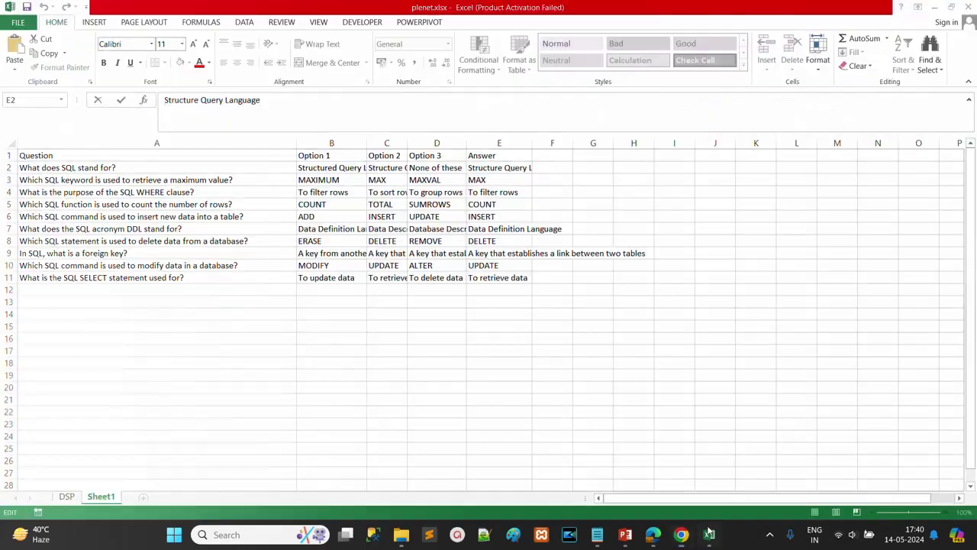
pyautogui.click(67, 171)
pyautogui.moveTo(267, 100); pyautogui.dragTo(163, 100)
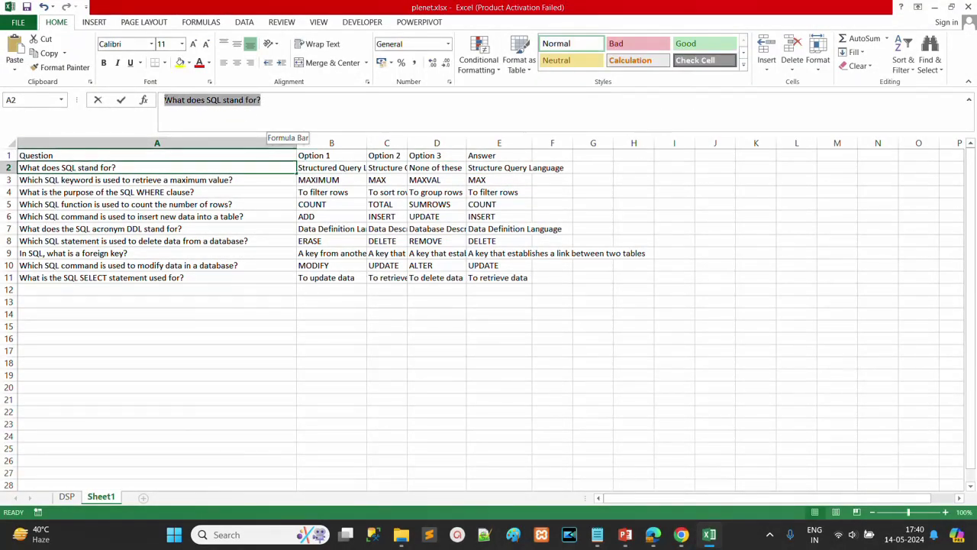
pyautogui.rightClick(180, 101)
pyautogui.click(208, 125)
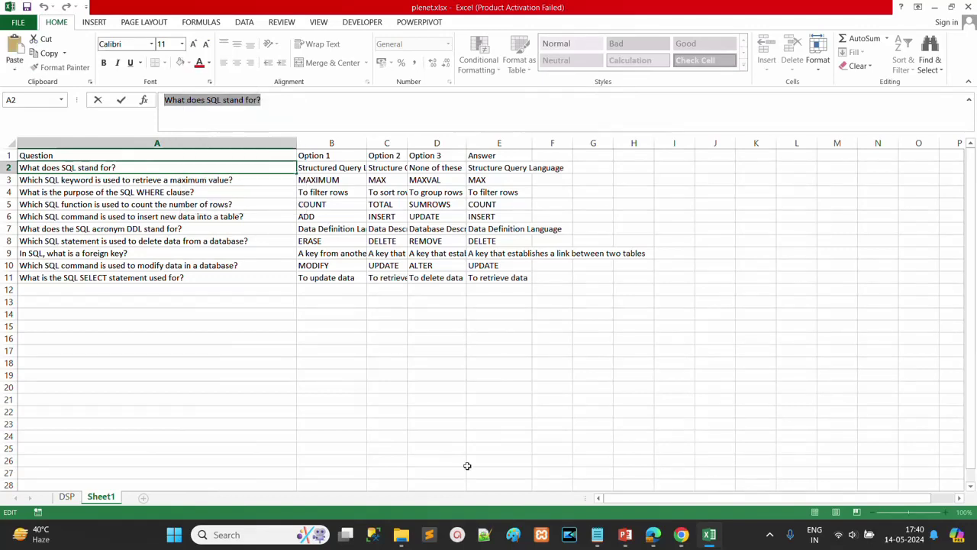
# Return to Canva and replace the heading's placeholder text with the copied question "What does SQL stand for?".
pyautogui.click(681, 536)
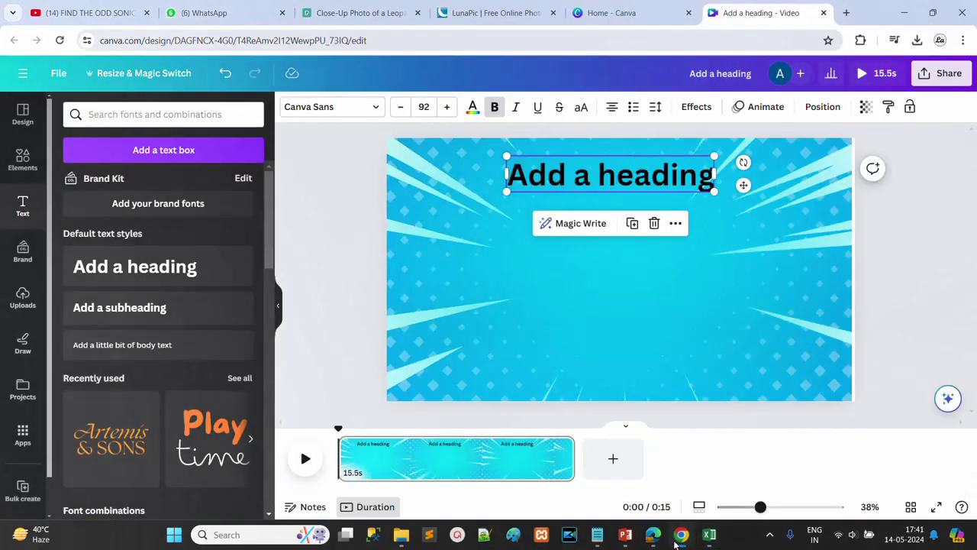
pyautogui.click(535, 164)
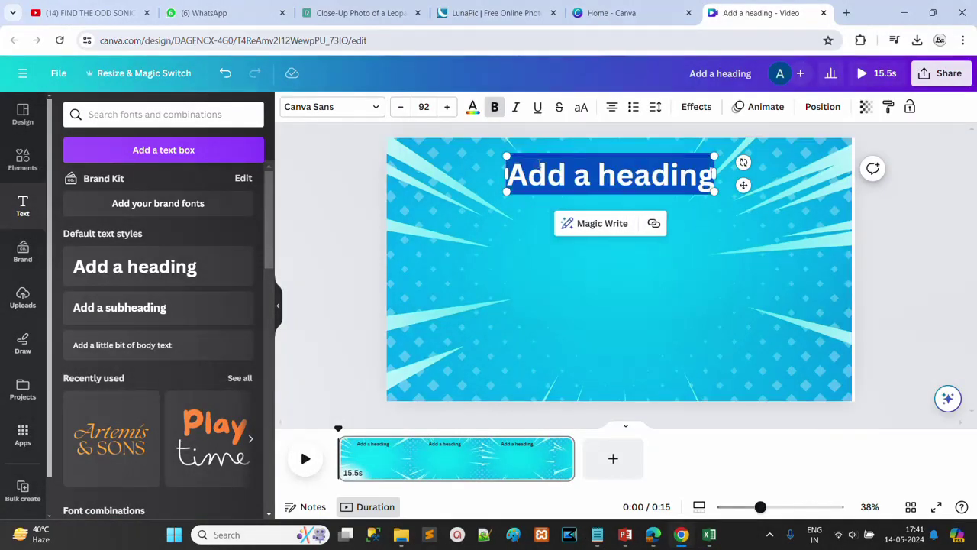
pyautogui.hotkey('ctrl', 'v')
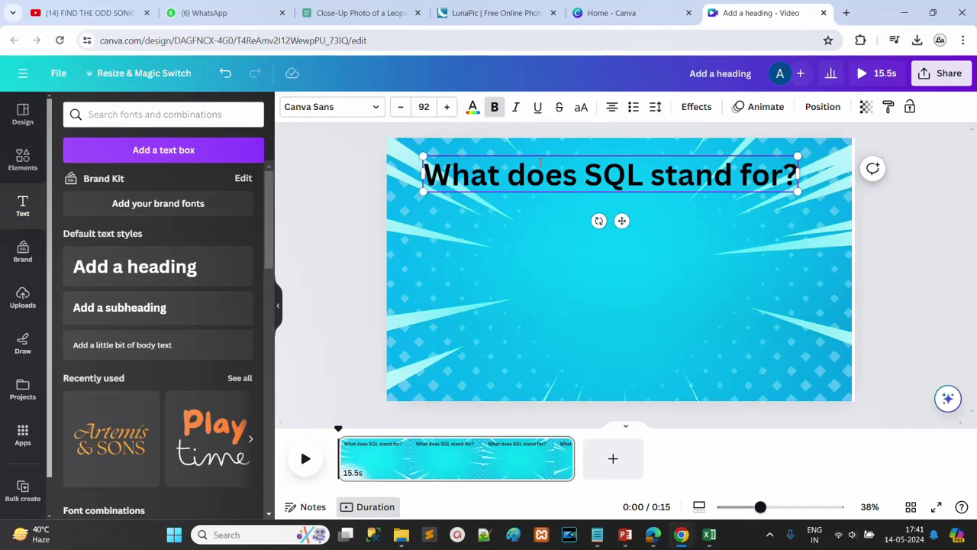
# Add a subheading text box and move it just below the beginning of the question.
pyautogui.click(592, 243)
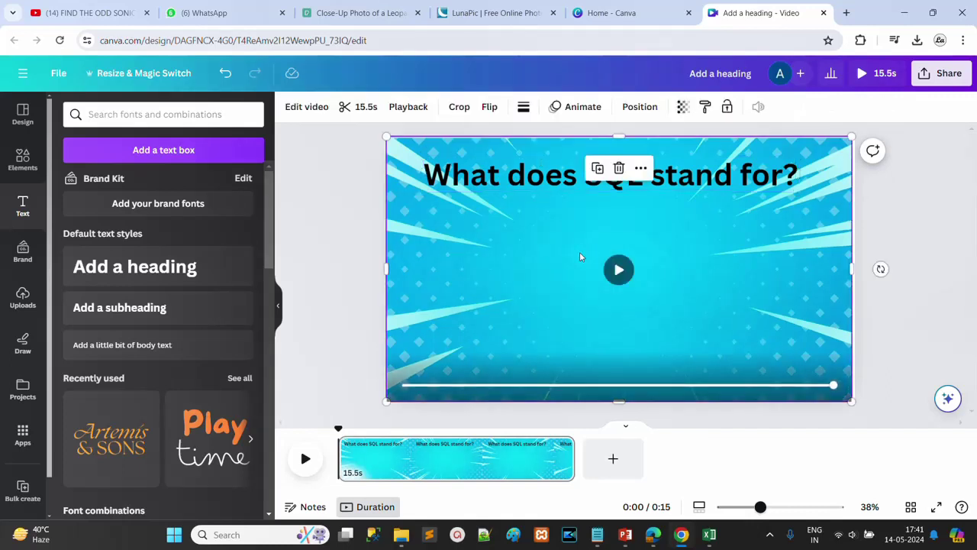
pyautogui.click(160, 310)
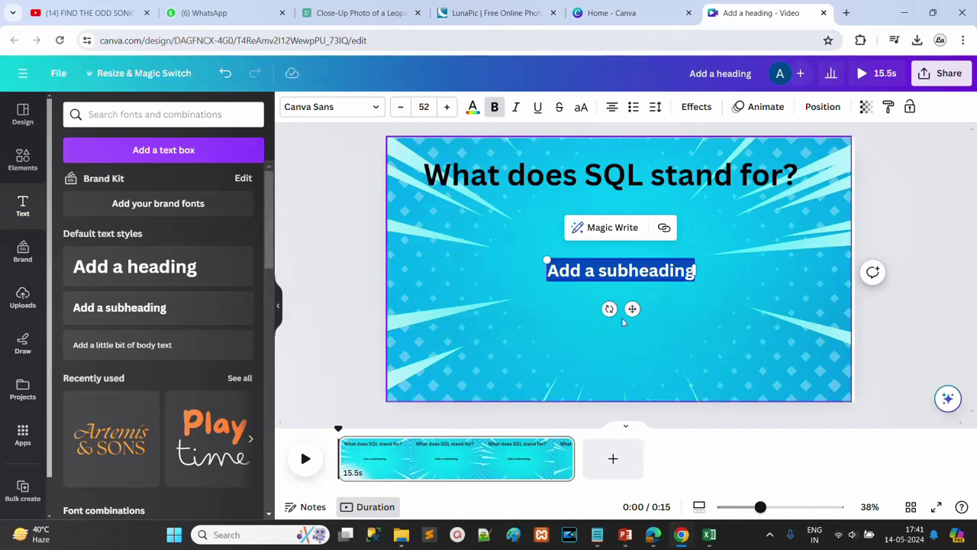
pyautogui.moveTo(632, 308); pyautogui.dragTo(511, 262)
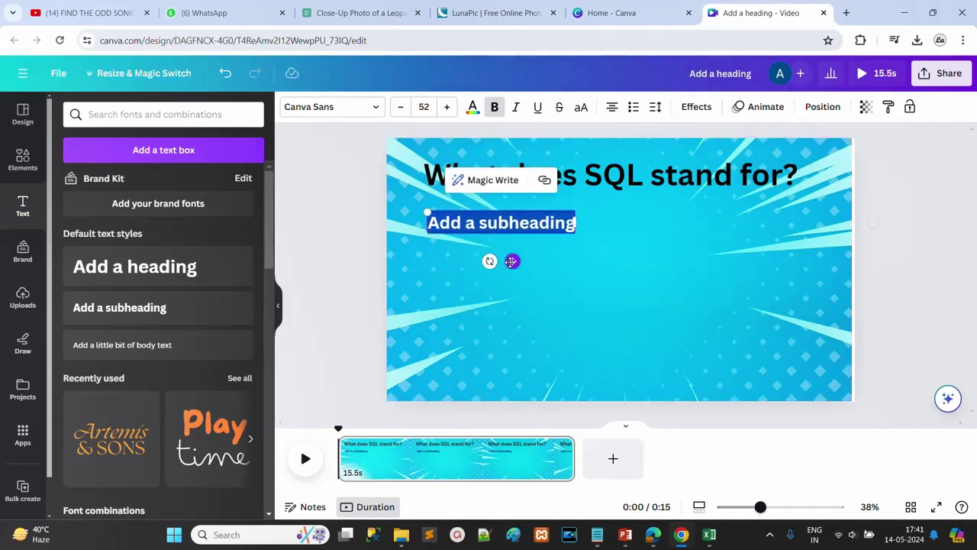
# Switch to Excel and copy the first option, "Structured Query List", from cell B2.
pyautogui.hotkey('alt', 'Tab')
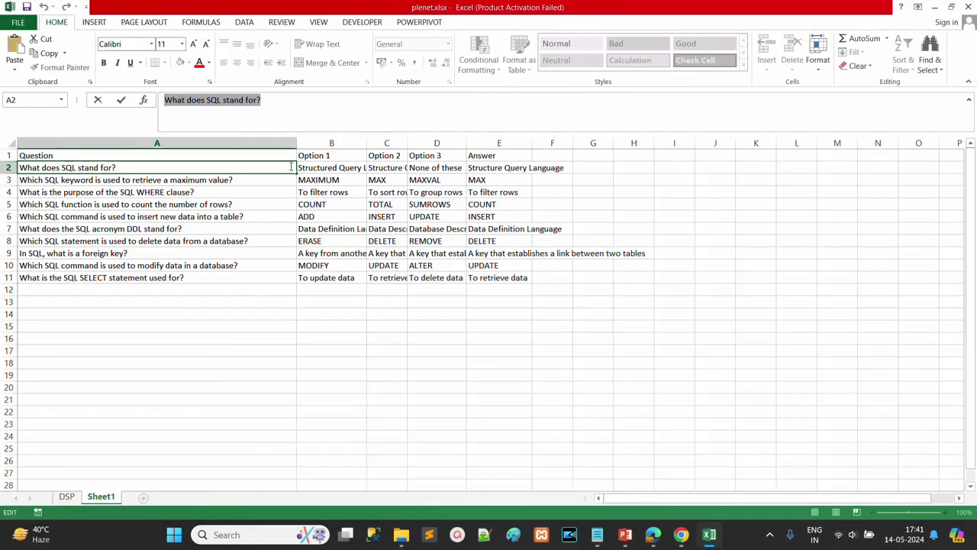
pyautogui.click(308, 168)
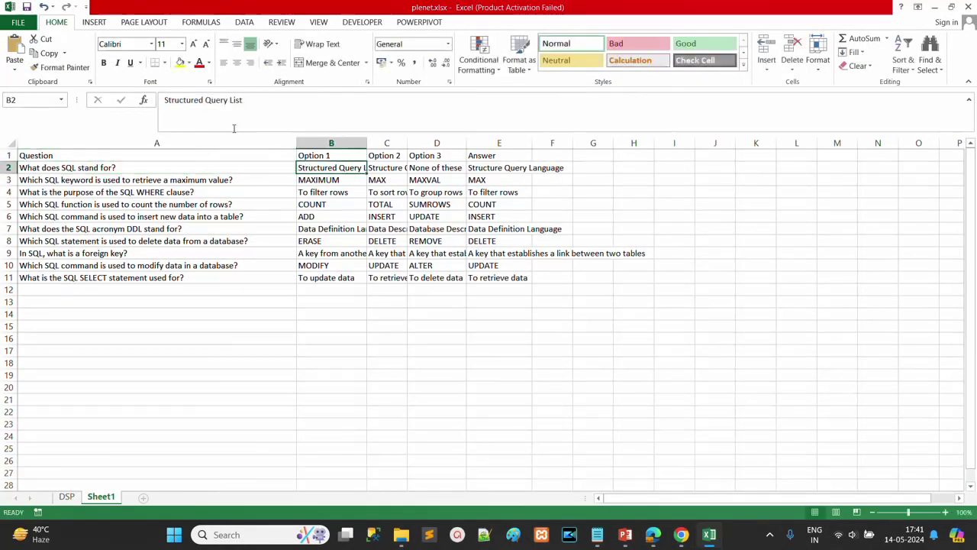
pyautogui.rightClick(304, 168)
pyautogui.click(330, 194)
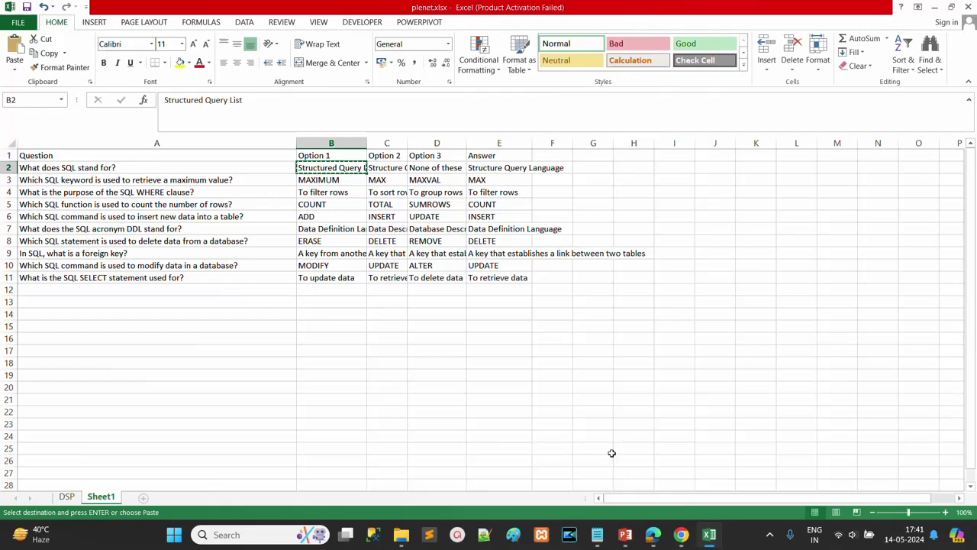
# Return to Canva and replace the subheading's placeholder with the copied option "Structured Query List" on a single line.
pyautogui.click(681, 534)
pyautogui.doubleClick(453, 222)
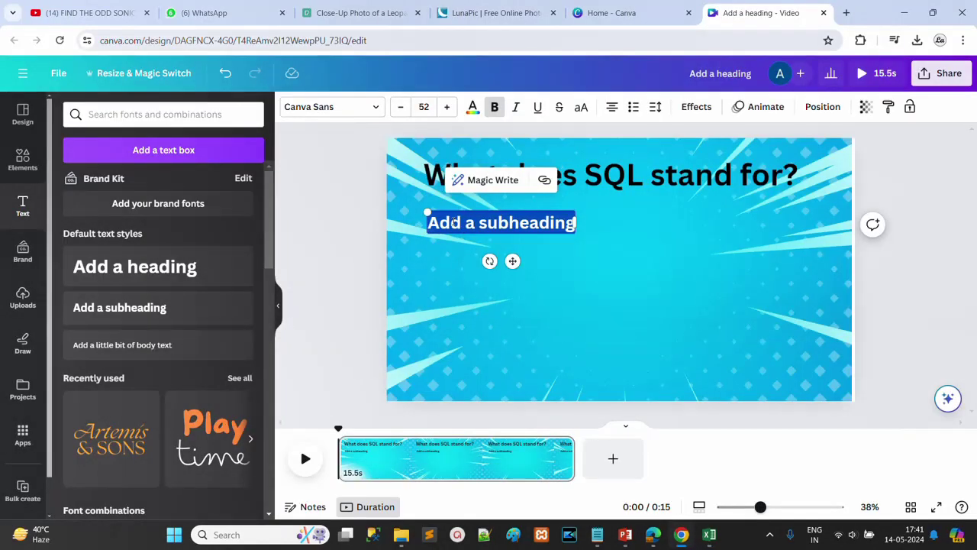
pyautogui.rightClick(453, 222)
pyautogui.click(475, 299)
pyautogui.press('BackSpace')
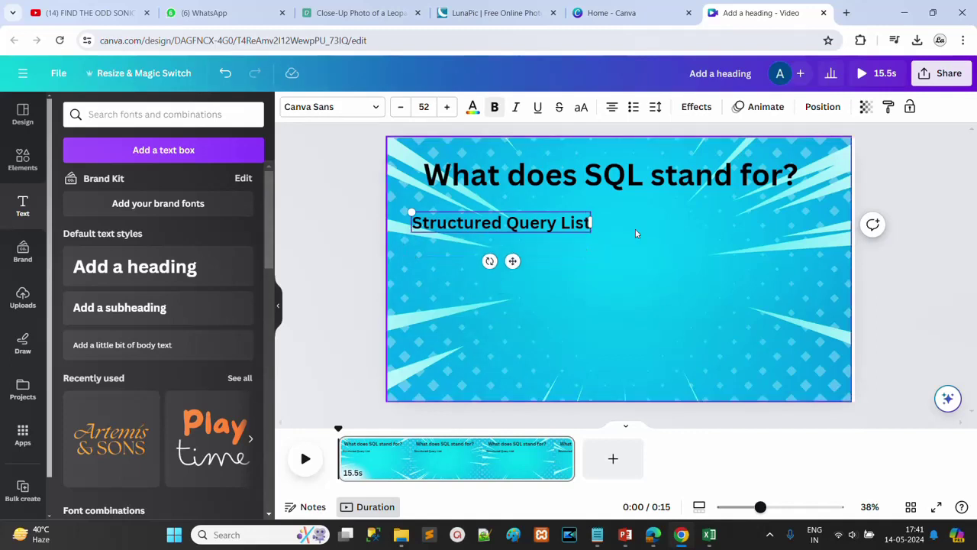
pyautogui.click(641, 226)
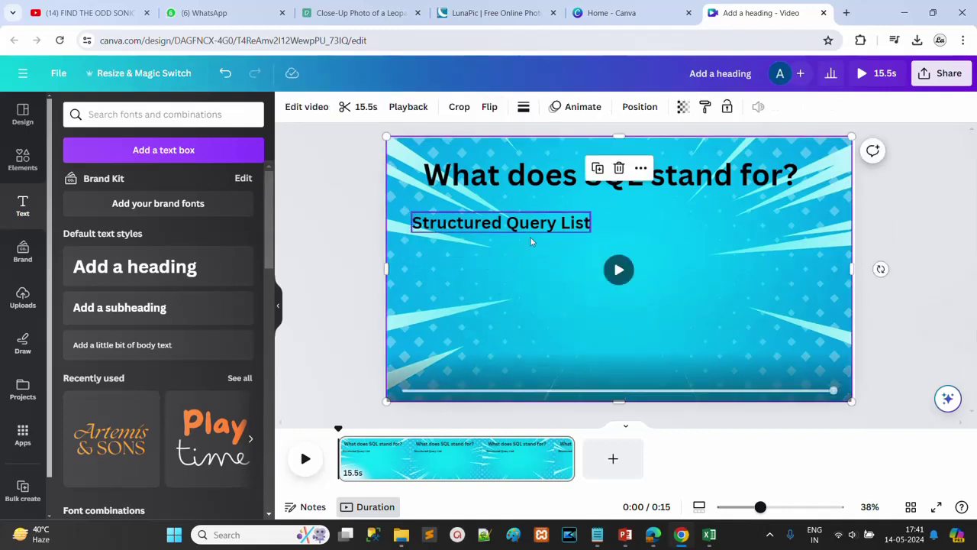
pyautogui.click(534, 225)
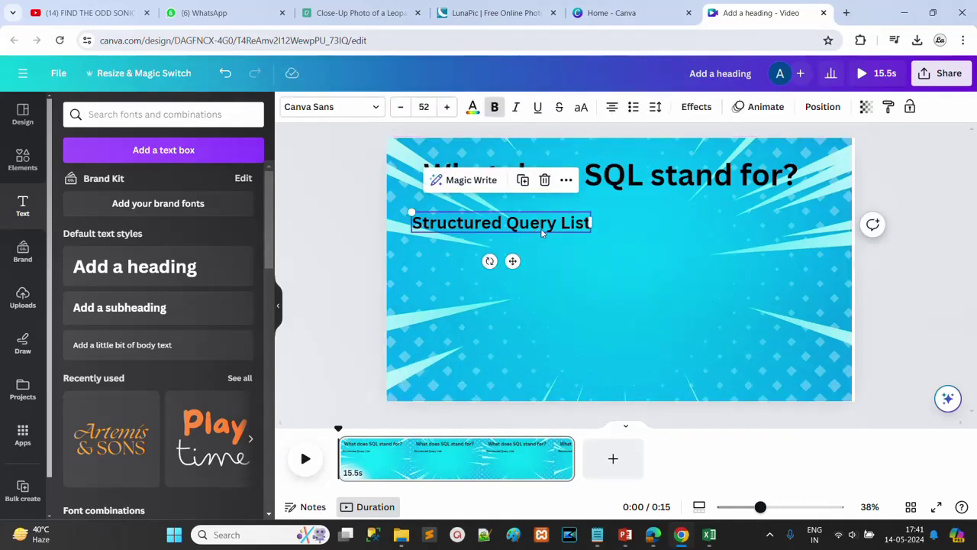
pyautogui.rightClick(544, 227)
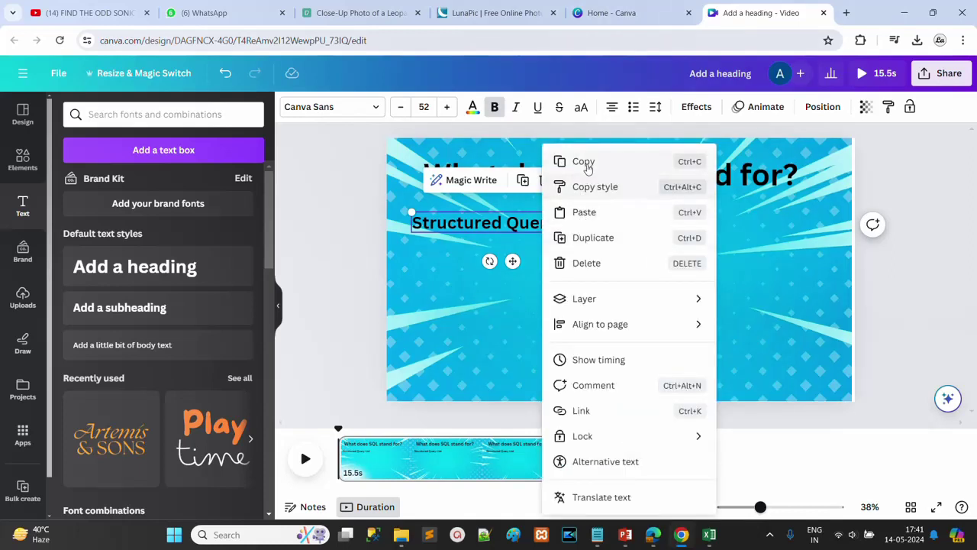
pyautogui.click(147, 310)
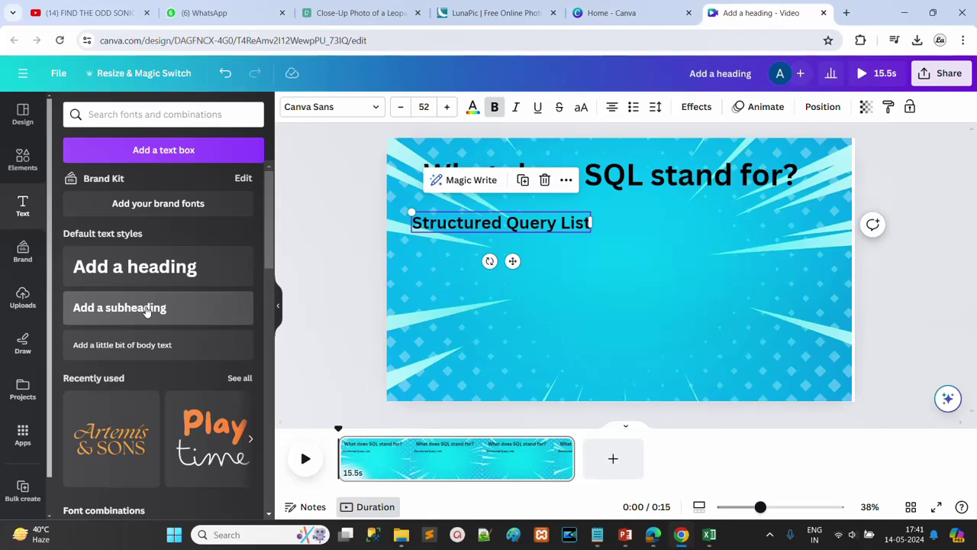
# Add a second subheading text box and place it slightly below the "Structured Query List" option.
pyautogui.click(147, 308)
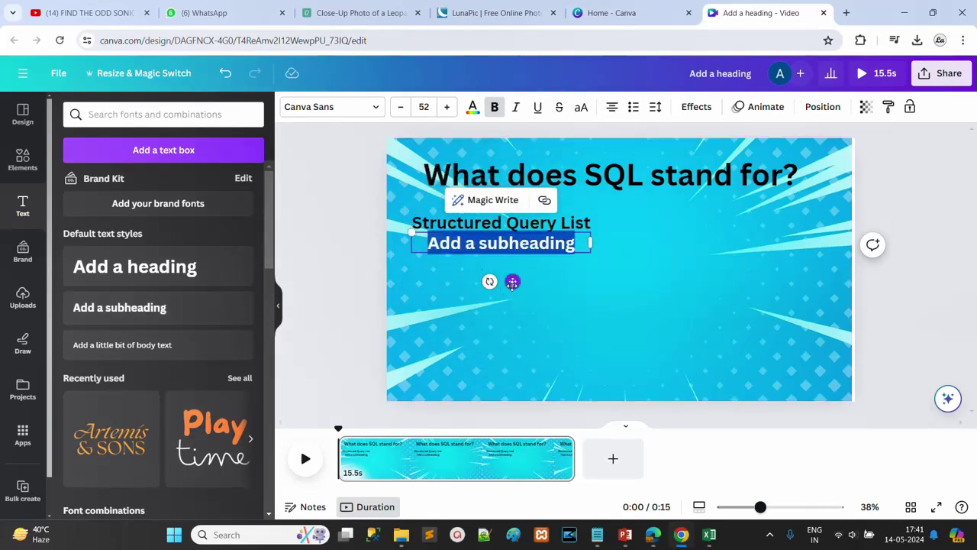
pyautogui.moveTo(512, 282); pyautogui.dragTo(511, 293)
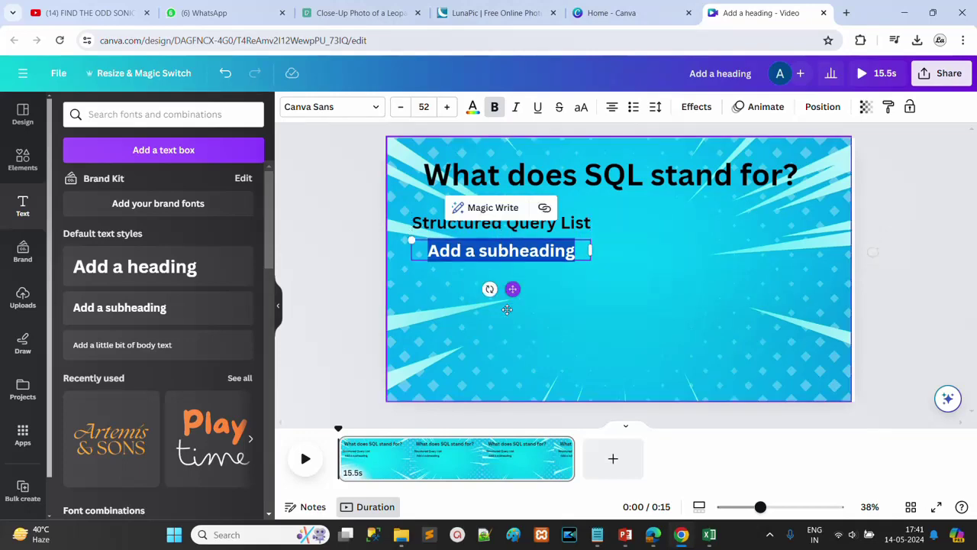
# Switch to Excel and copy the second option's text, "Structure Query Language", from cell C2.
pyautogui.click(709, 535)
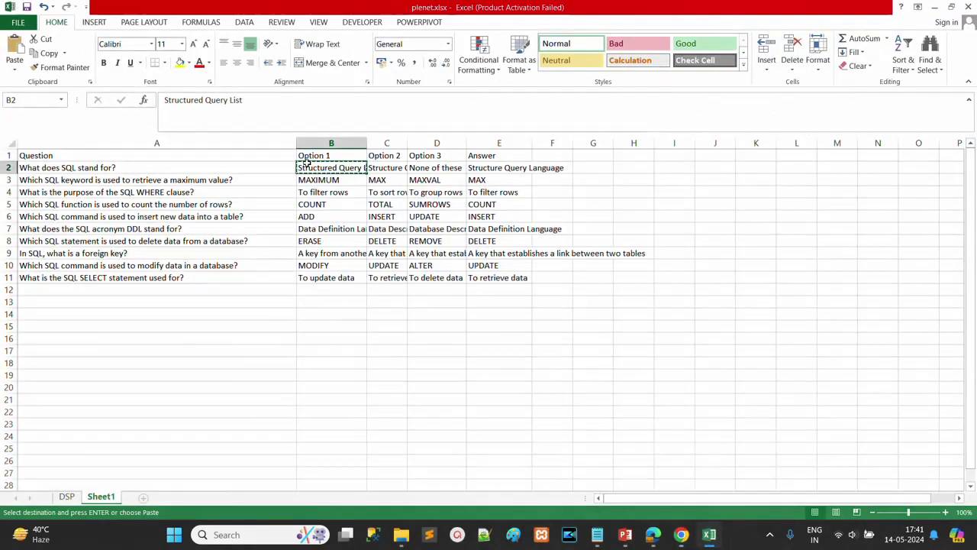
pyautogui.click(387, 169)
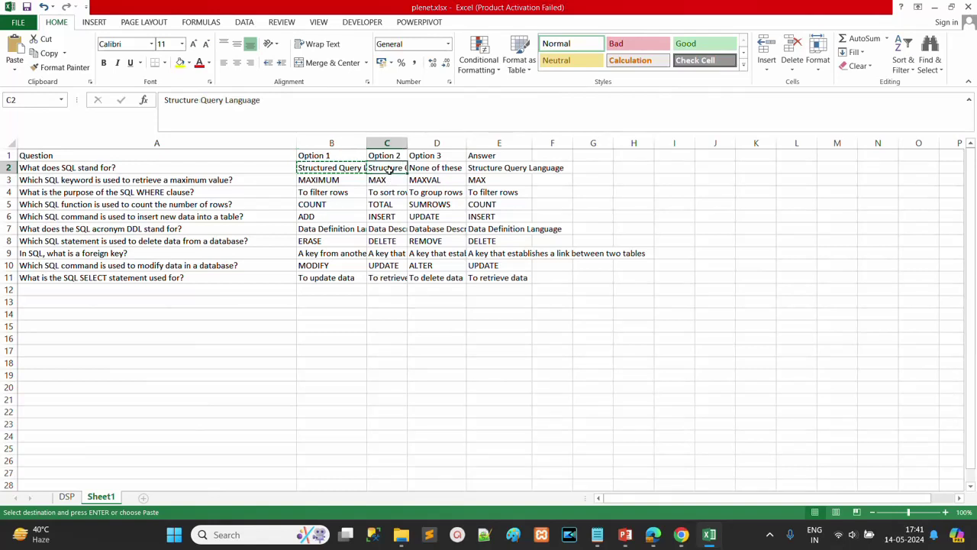
pyautogui.click(265, 100)
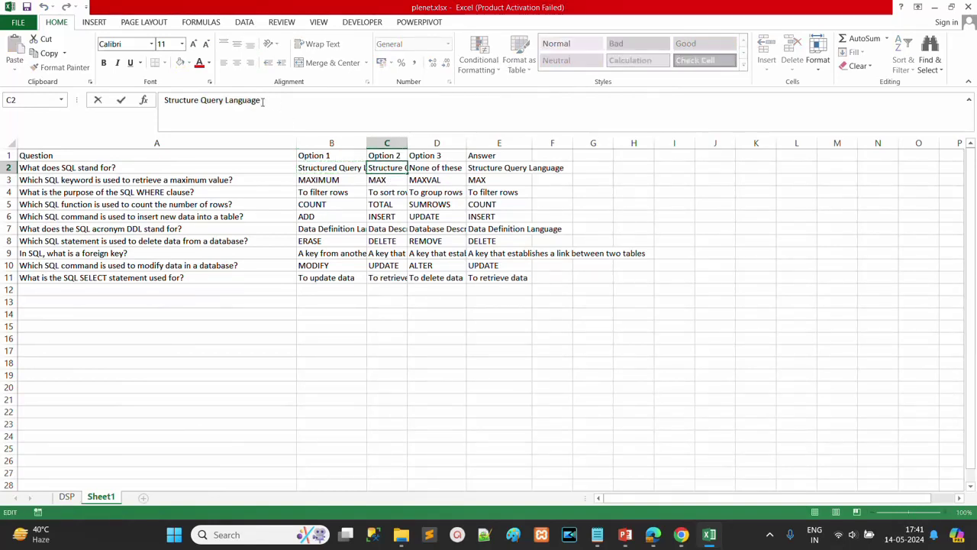
pyautogui.moveTo(262, 100); pyautogui.dragTo(165, 100)
pyautogui.rightClick(173, 100)
pyautogui.click(205, 125)
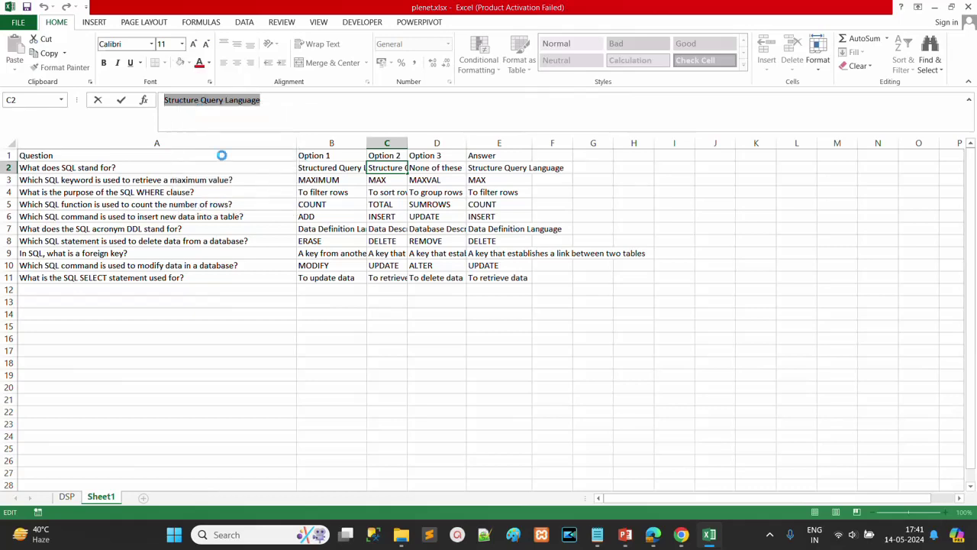
# Return to Canva, replace the second subheading's placeholder with "Structure Query Language" and widen its text box.
pyautogui.click(683, 535)
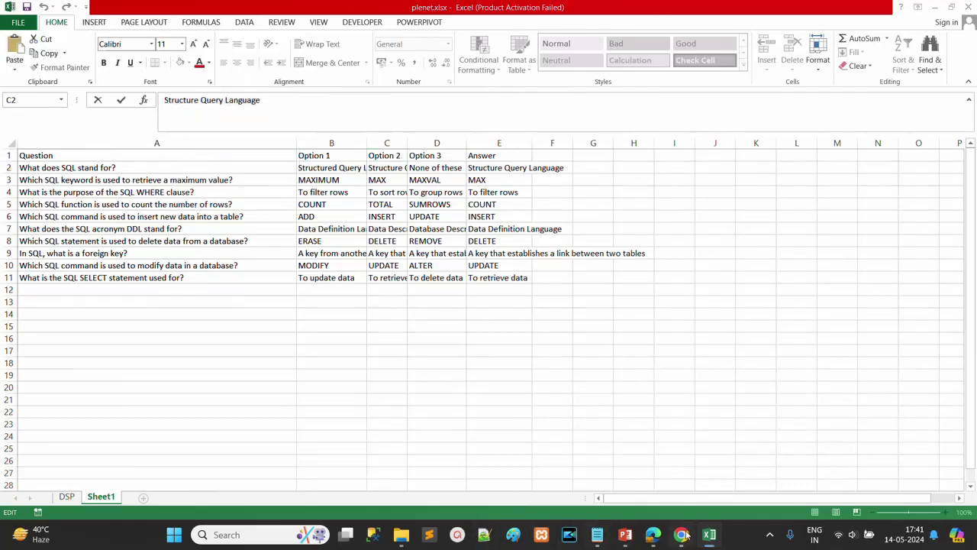
pyautogui.doubleClick(488, 261)
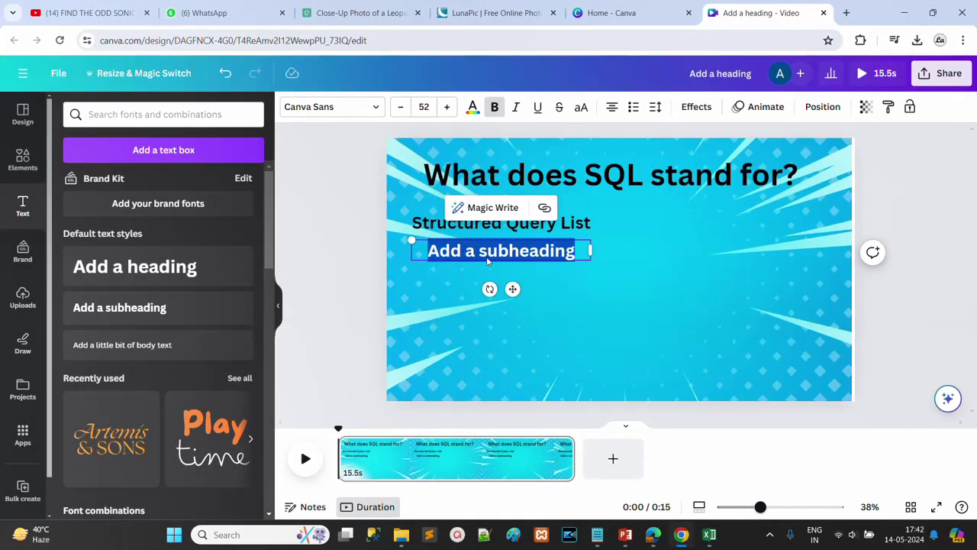
pyautogui.hotkey('ctrl', 'v')
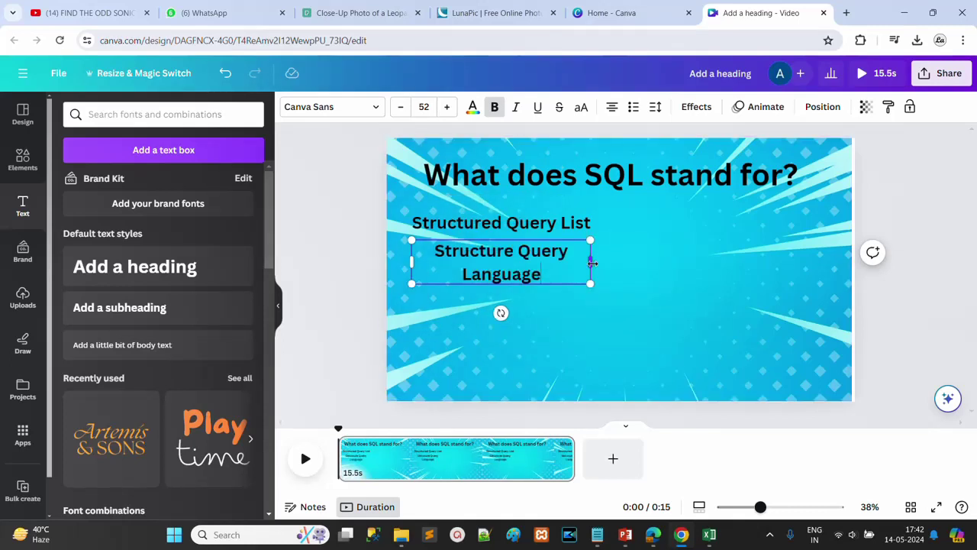
pyautogui.moveTo(593, 263); pyautogui.dragTo(620, 262)
# Set the font size of the "Structured Query List" option to 40.
pyautogui.click(564, 222)
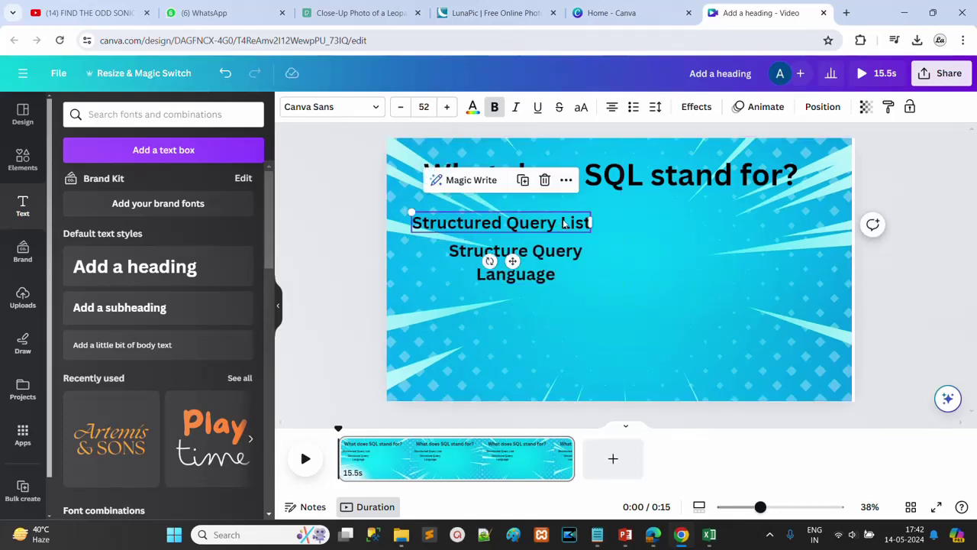
pyautogui.click(424, 107)
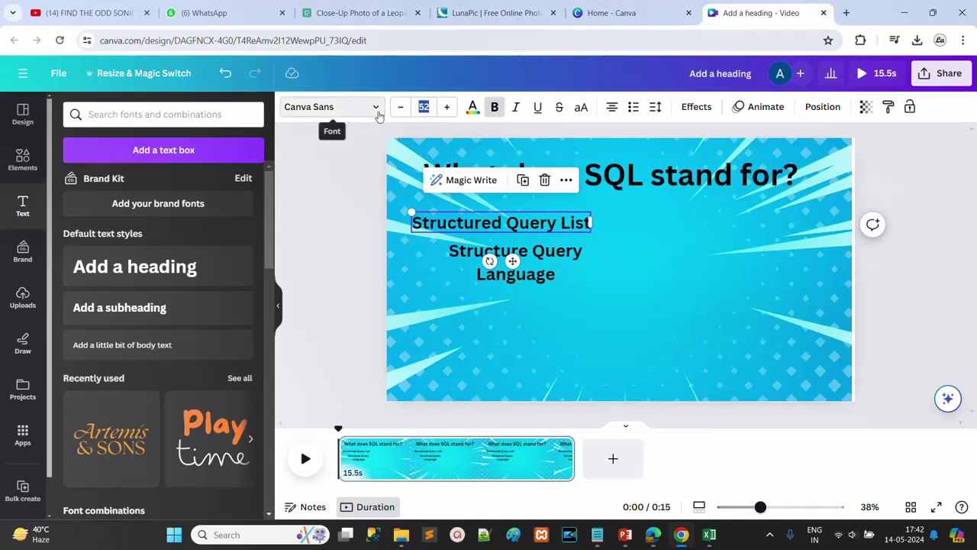
pyautogui.write('40')
# Set the font size of the "Structure Query Language" option to 40.
pyautogui.click(523, 265)
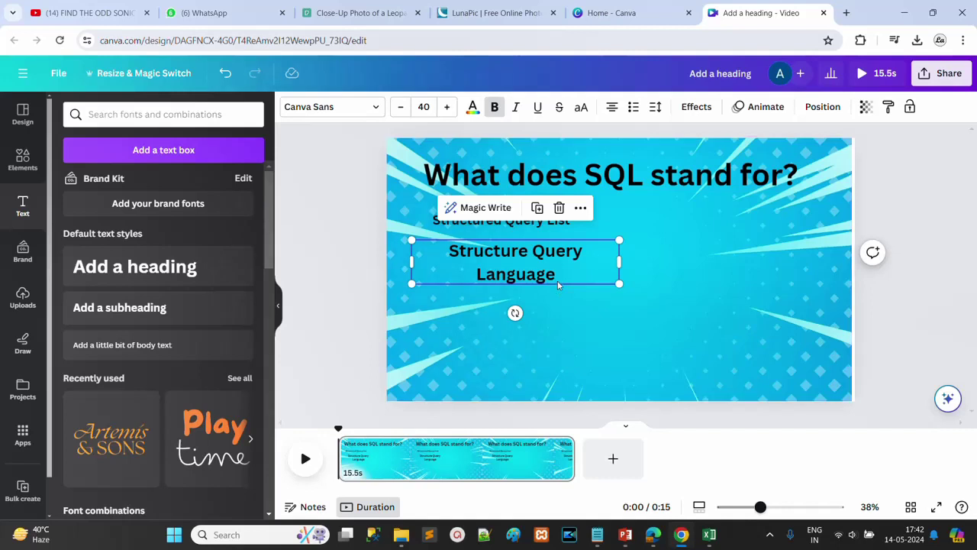
pyautogui.click(600, 272)
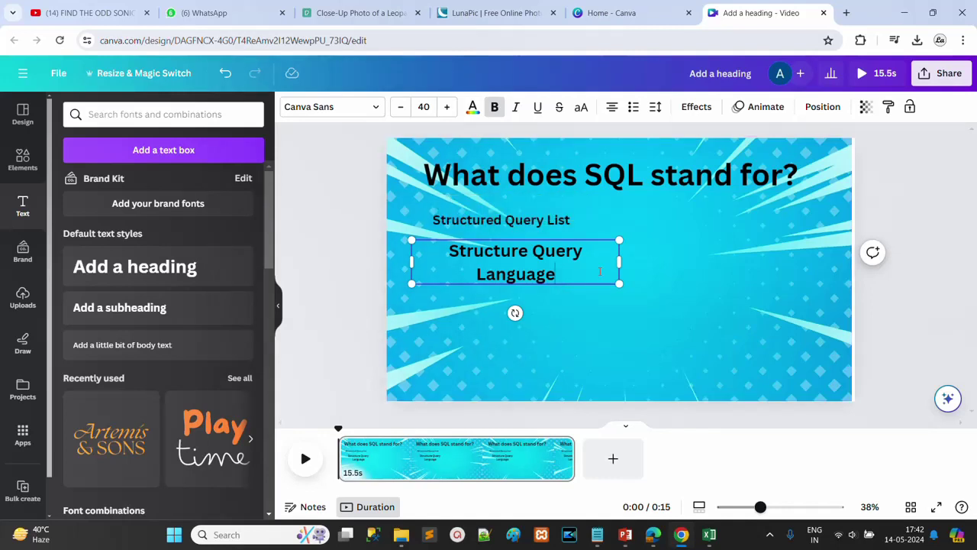
pyautogui.click(512, 221)
pyautogui.click(548, 269)
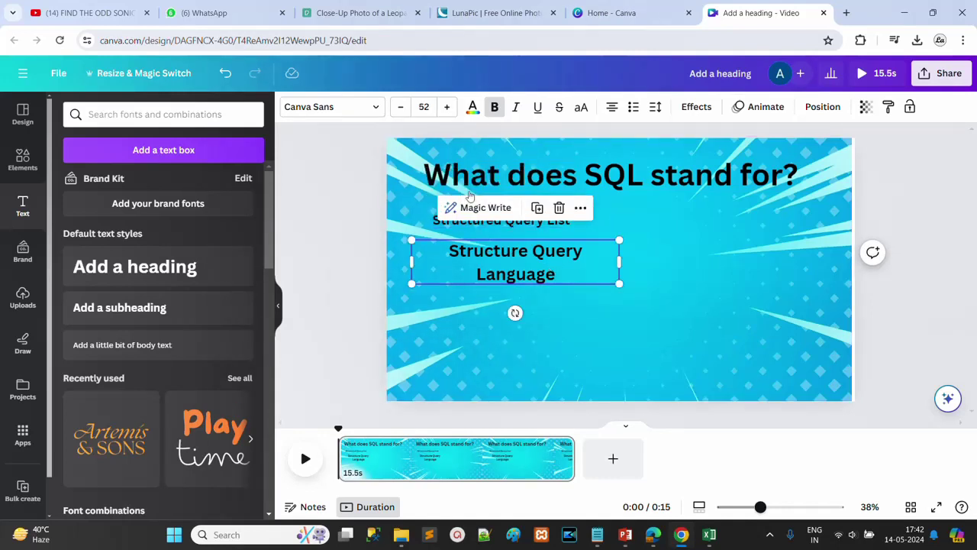
pyautogui.click(425, 107)
pyautogui.write('40')
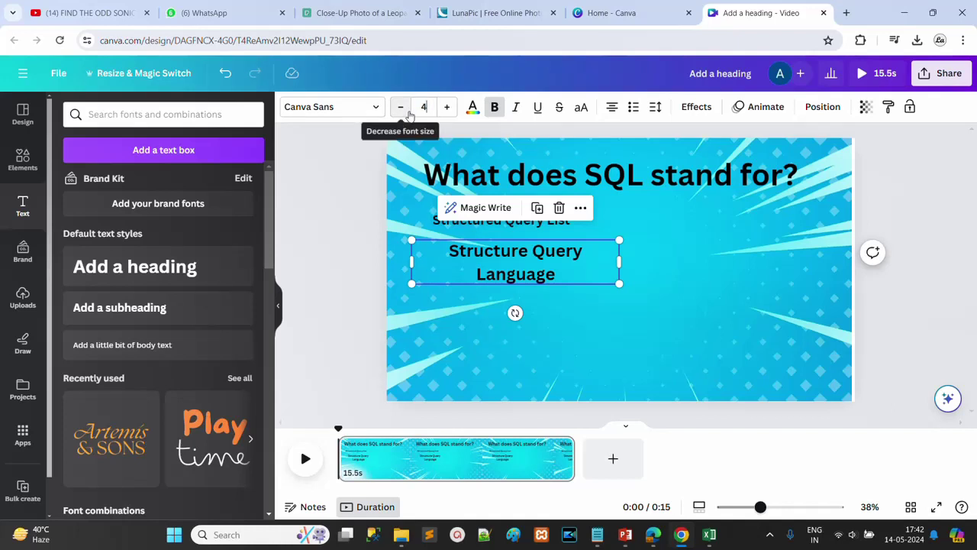